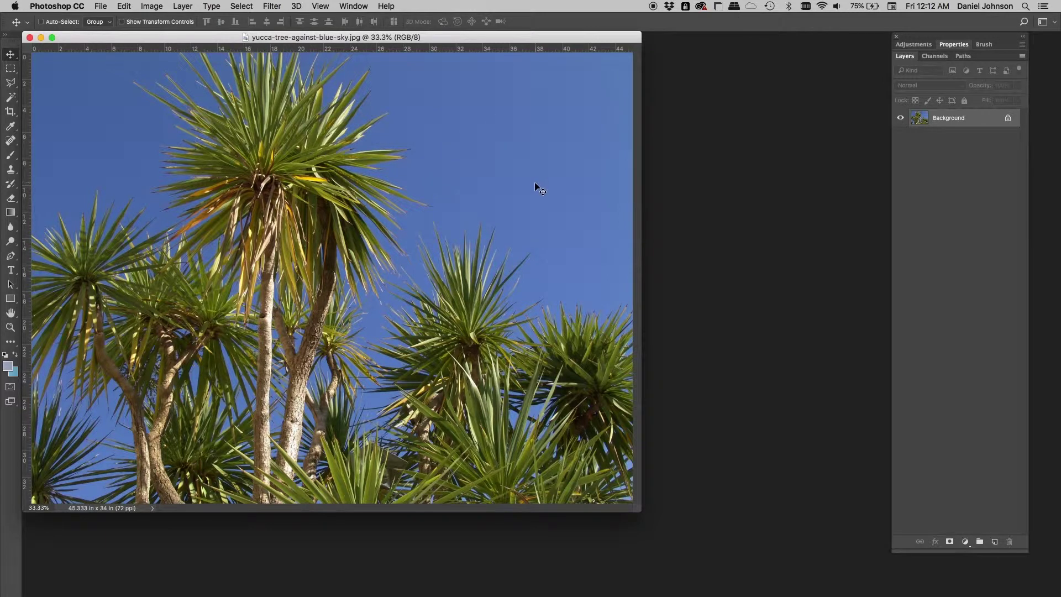
# Show the Red, Green and Blue channels one at a time in the Channels panel.
pyautogui.moveTo(389, 40); pyautogui.dragTo(390, 42)
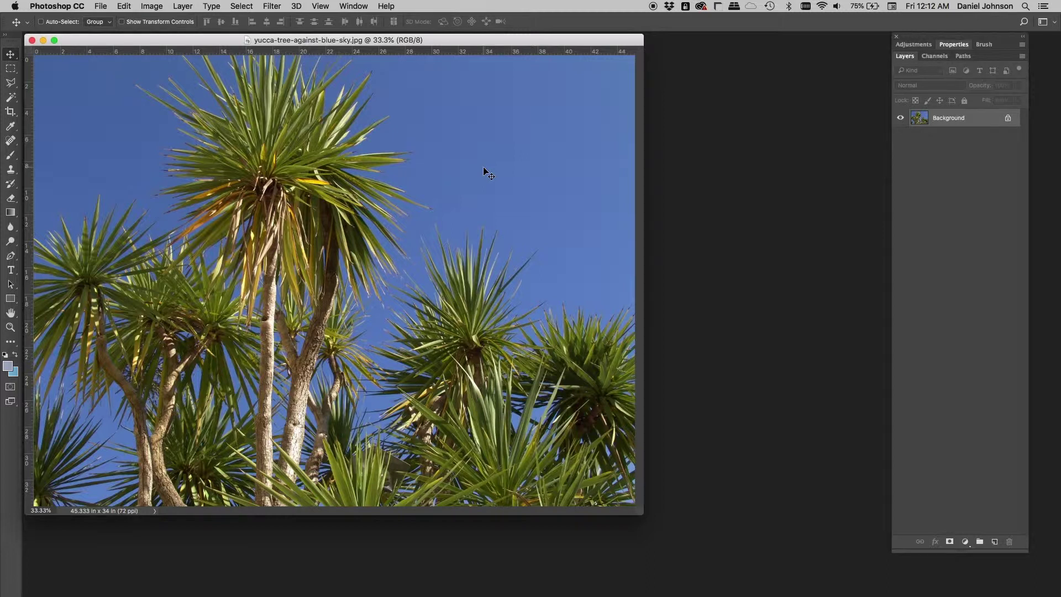
pyautogui.click(934, 56)
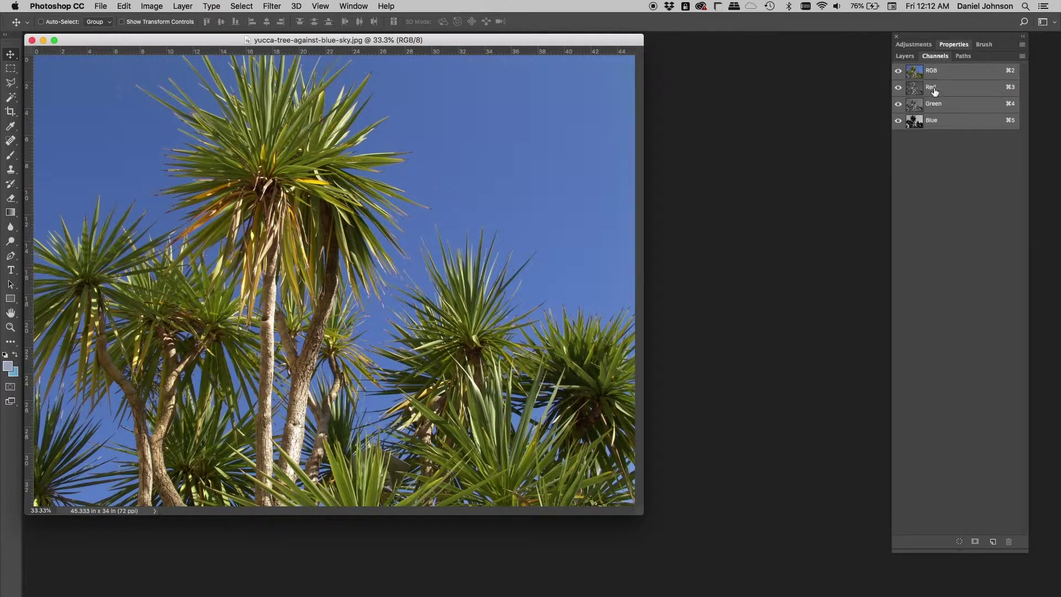
pyautogui.click(934, 88)
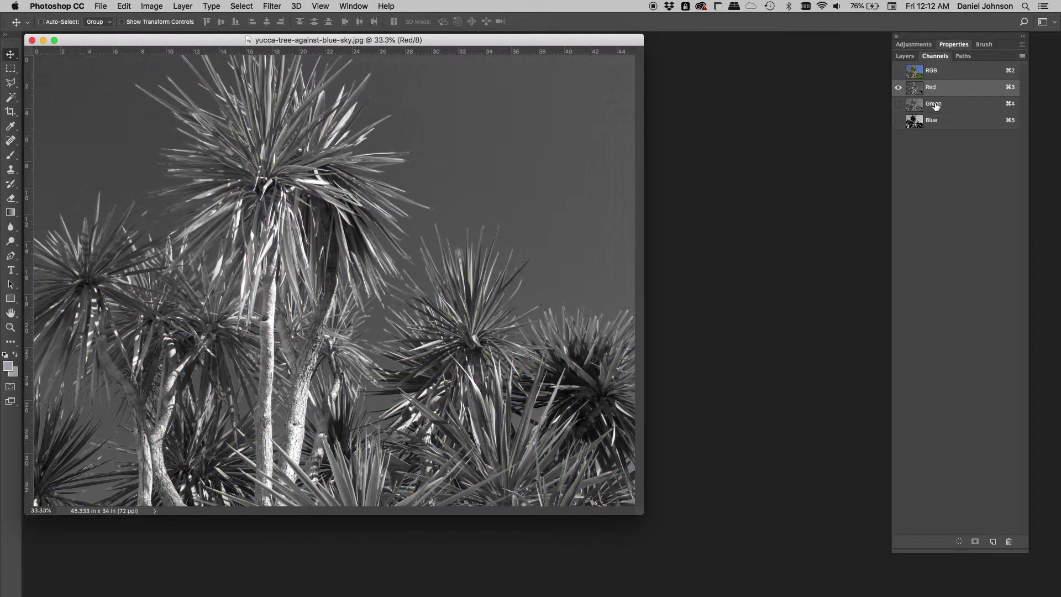
pyautogui.click(935, 105)
pyautogui.click(934, 120)
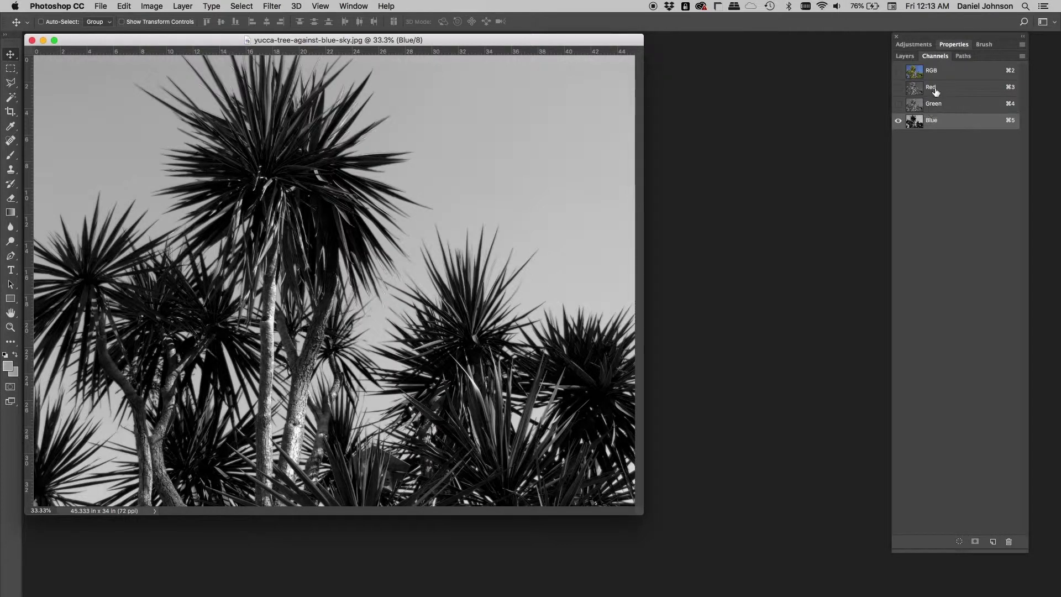
# Flip through Red, Green and Blue again, settling on the high-contrast Blue channel.
pyautogui.click(935, 92)
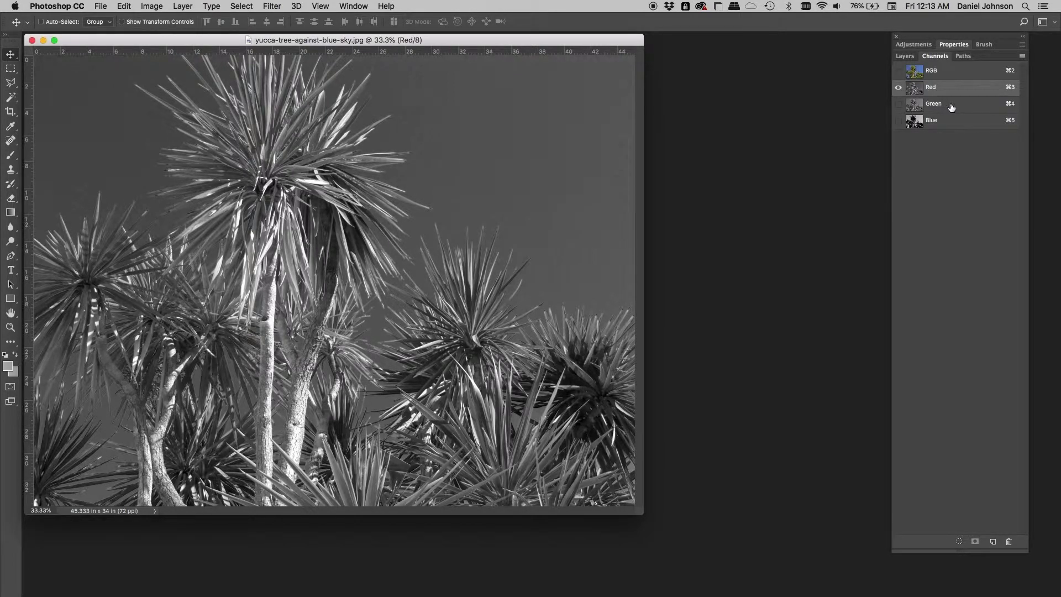
pyautogui.click(951, 108)
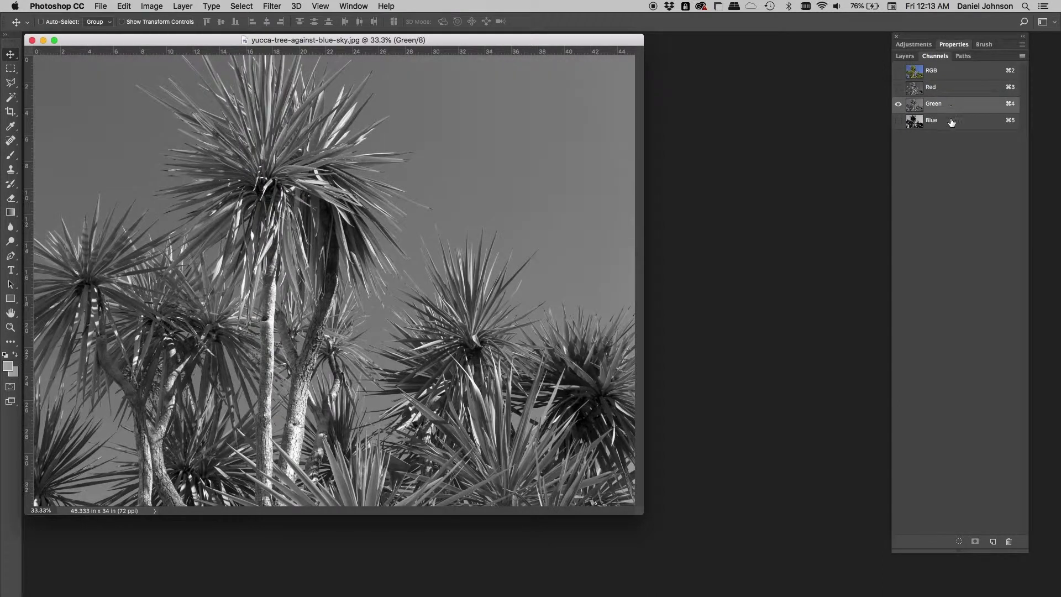
pyautogui.click(952, 122)
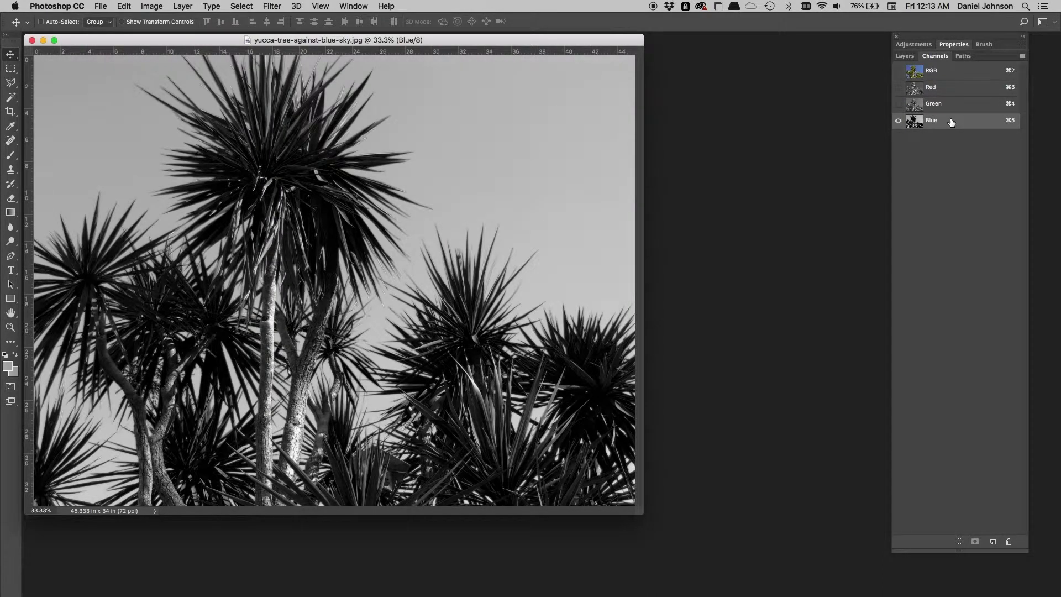
pyautogui.click(948, 104)
pyautogui.click(937, 121)
# Duplicate the Blue channel as Blue copy and bring up Levels for it.
pyautogui.moveTo(942, 123); pyautogui.dragTo(992, 544)
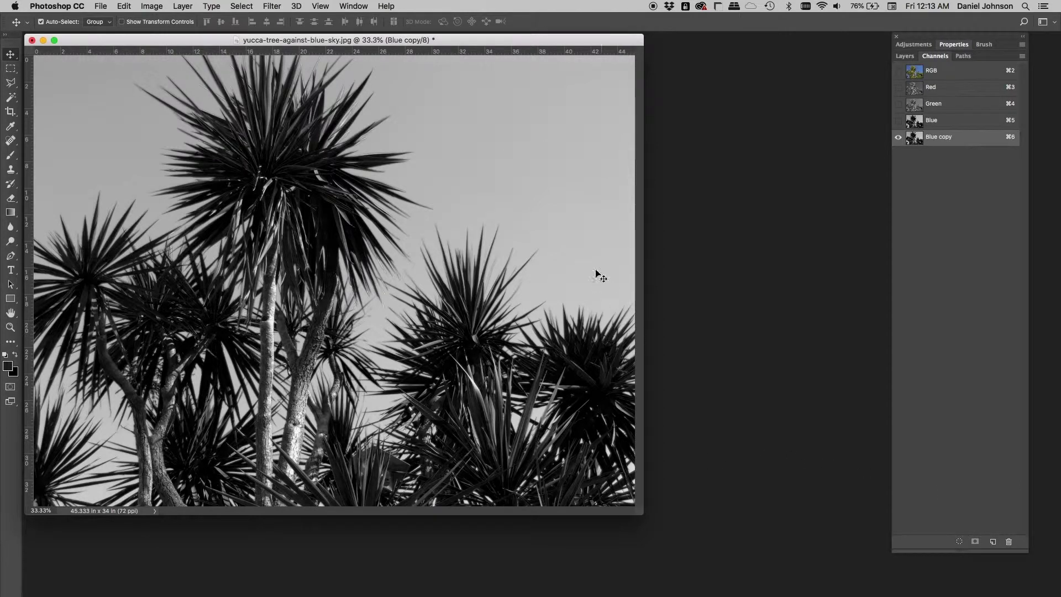
pyautogui.press('super')
pyautogui.press('super+l')
pyautogui.moveTo(471, 89); pyautogui.dragTo(659, 91)
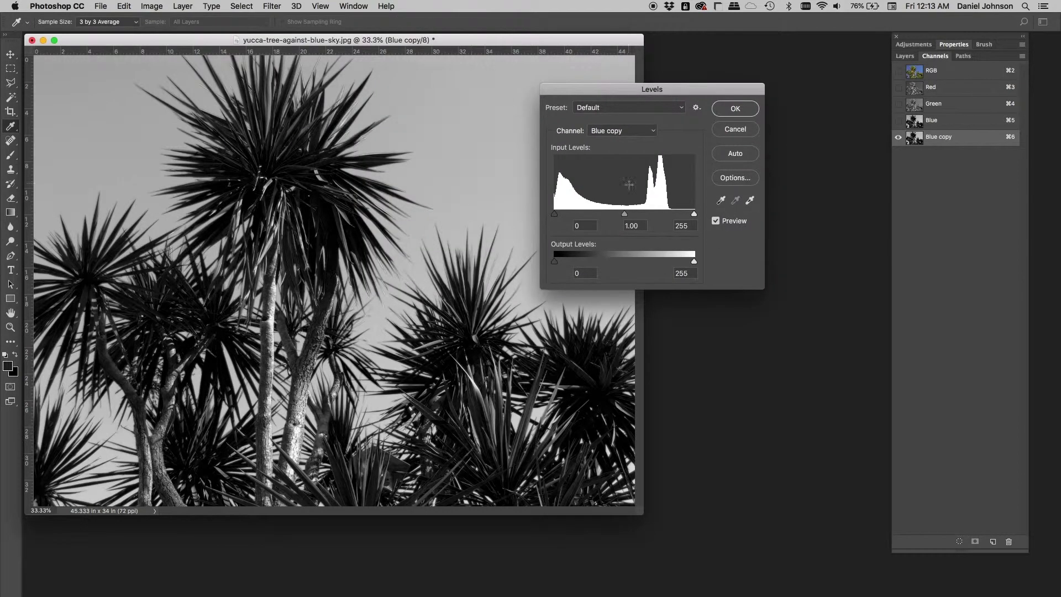
# Preview Levels 110, 1.00, 164 using sky and foliage samples to blacken the trees.
pyautogui.click(750, 200)
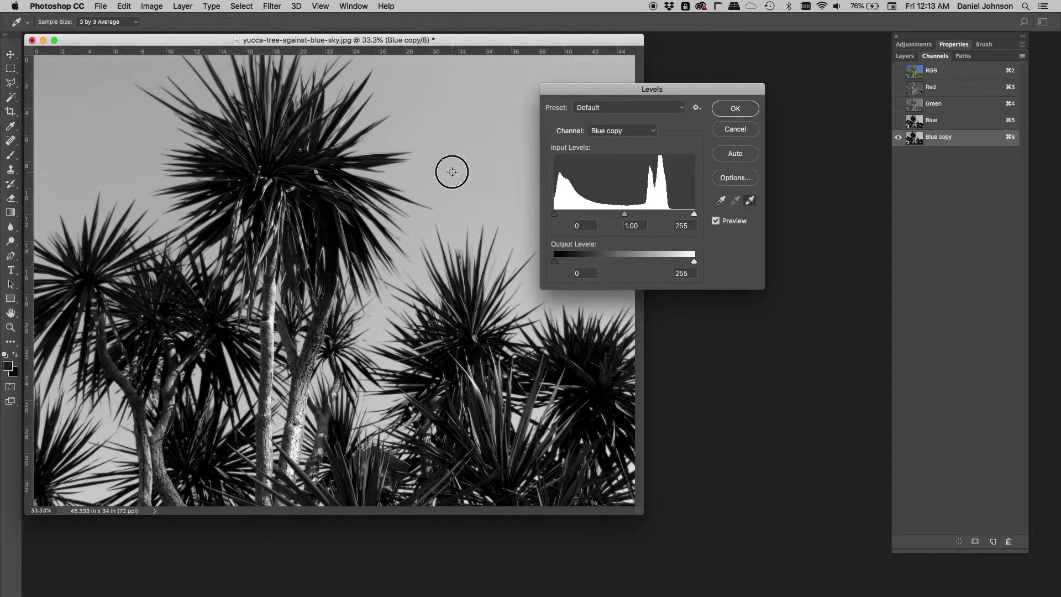
pyautogui.click(393, 180)
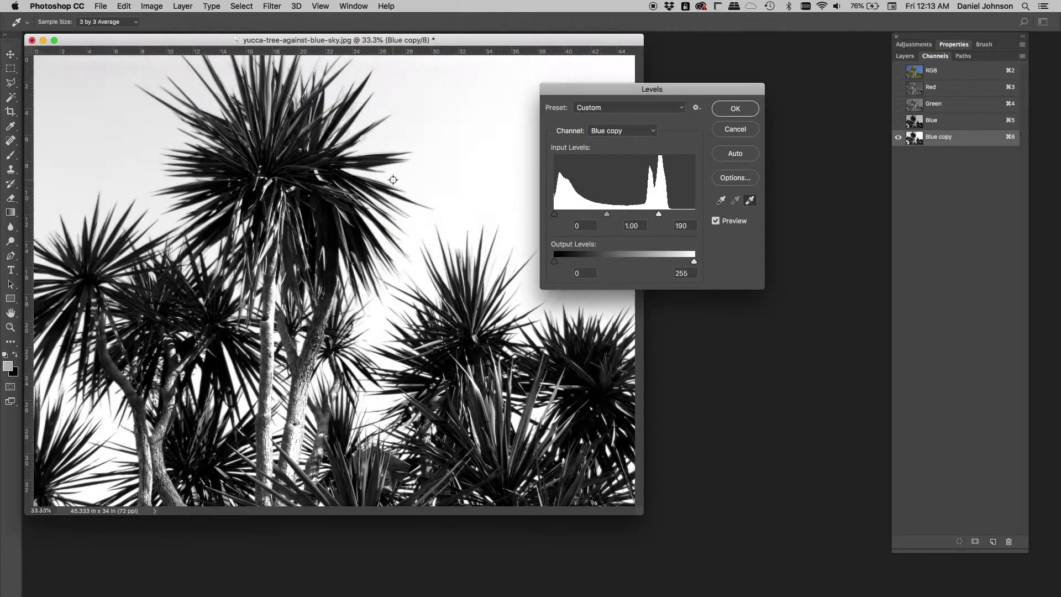
pyautogui.click(721, 200)
pyautogui.click(357, 233)
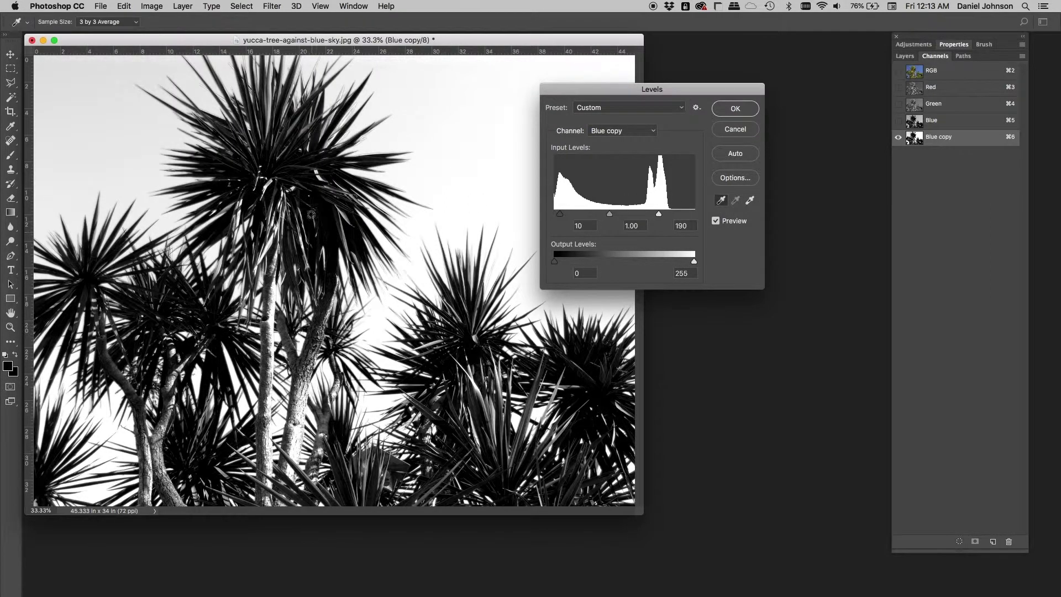
pyautogui.click(293, 178)
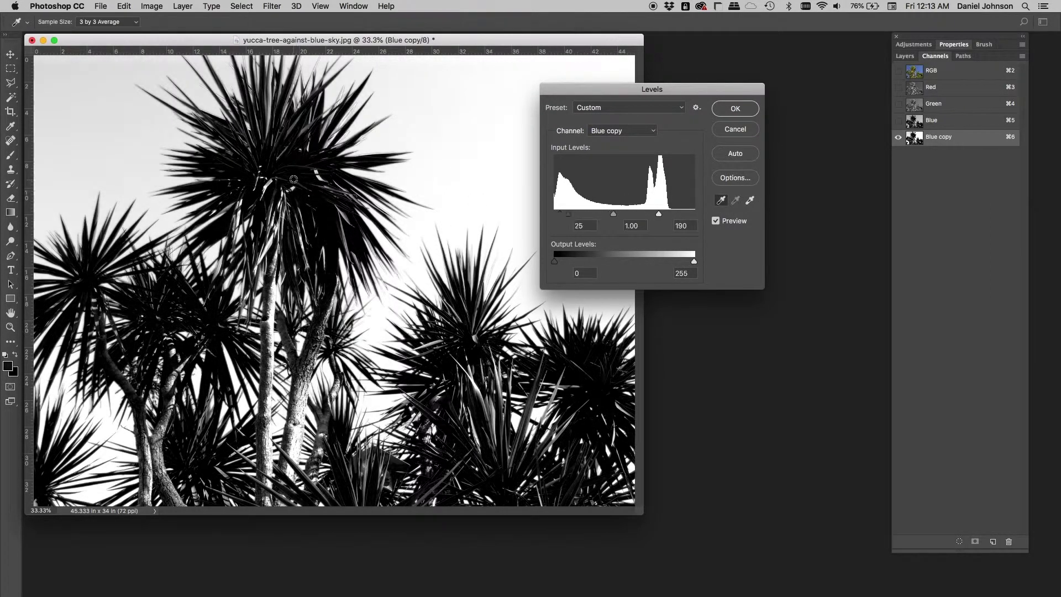
pyautogui.click(268, 122)
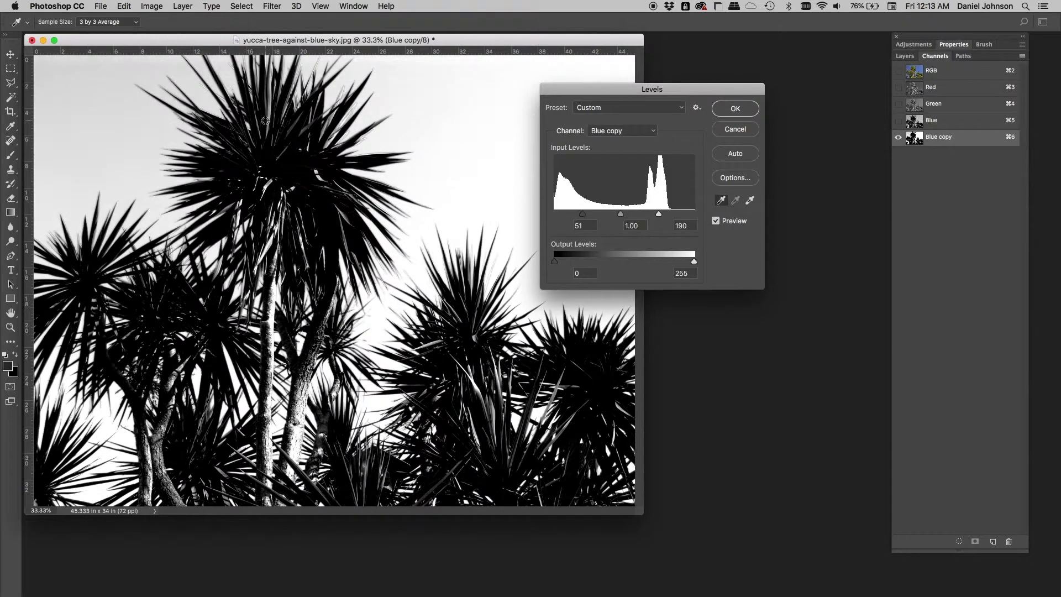
pyautogui.moveTo(582, 213); pyautogui.dragTo(643, 213)
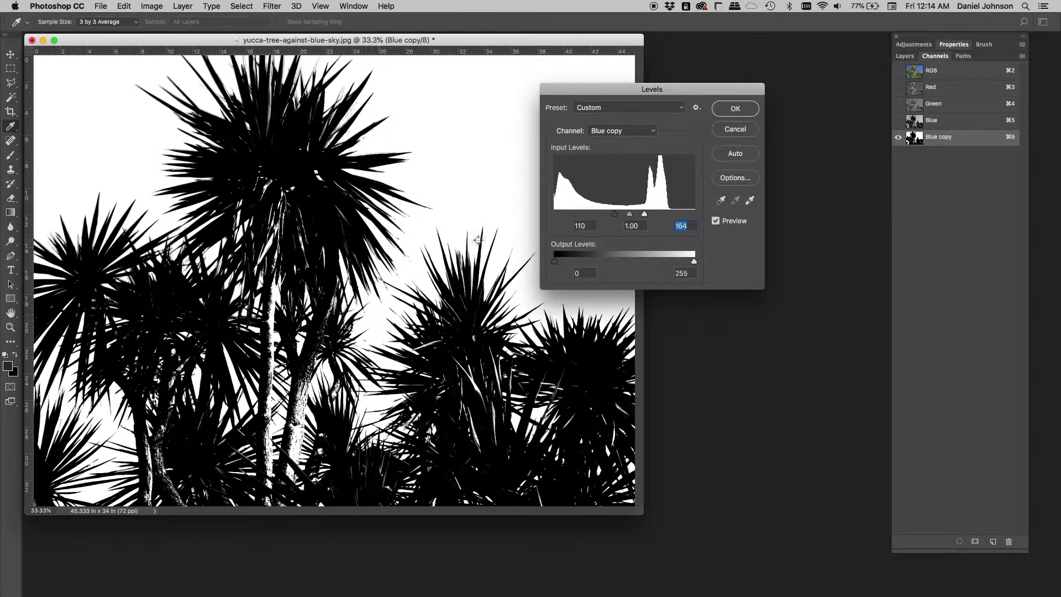
# Delete the Blue copy channel.
pyautogui.click(735, 129)
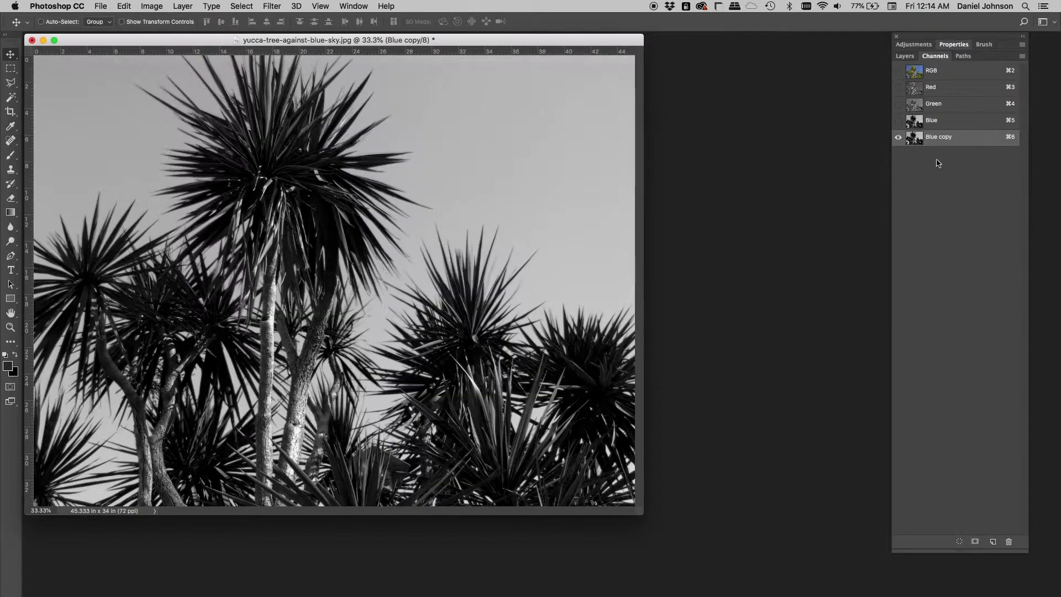
pyautogui.click(940, 139)
pyautogui.moveTo(940, 139); pyautogui.dragTo(1009, 543)
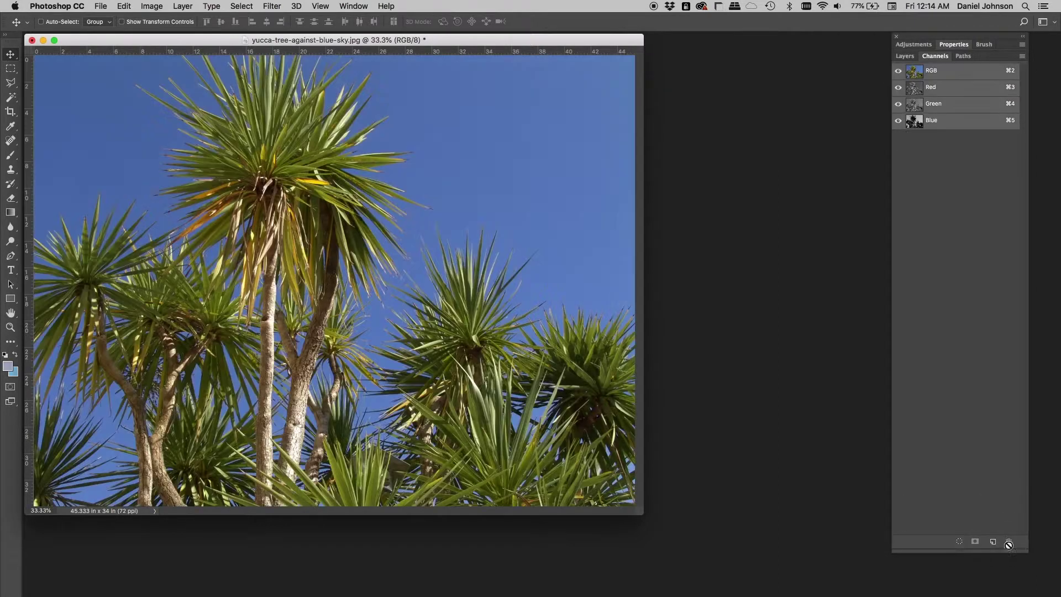
# View the Blue, Green, then Red channels alone, ending on Red.
pyautogui.click(937, 123)
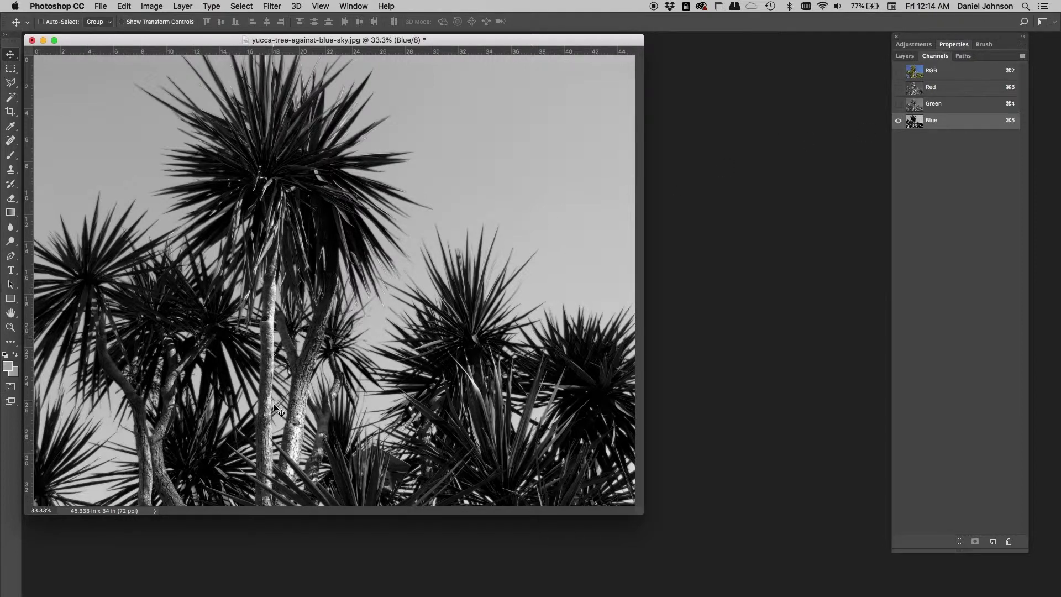
pyautogui.click(949, 107)
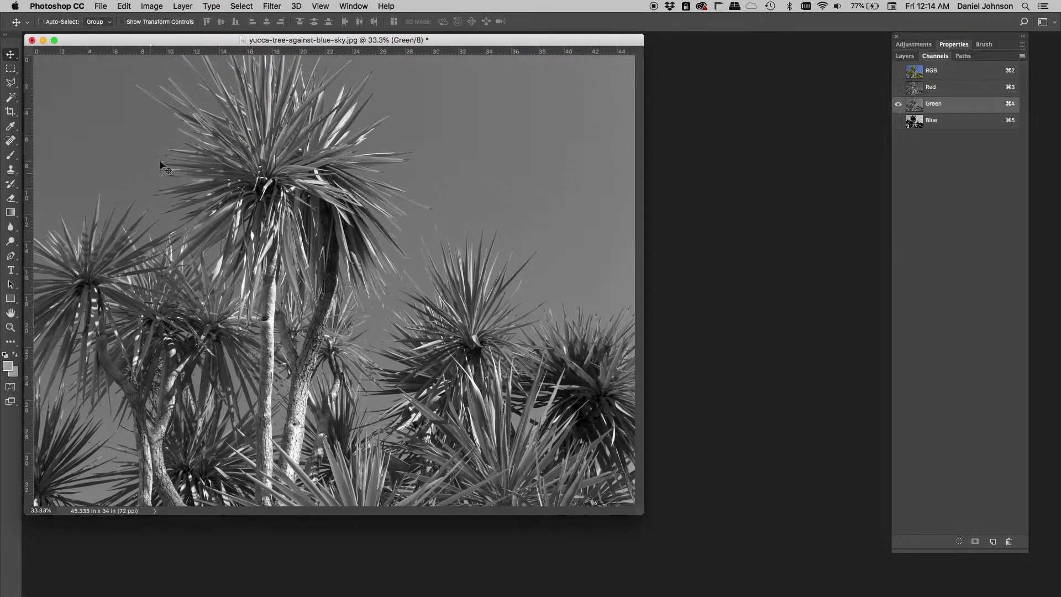
pyautogui.click(962, 92)
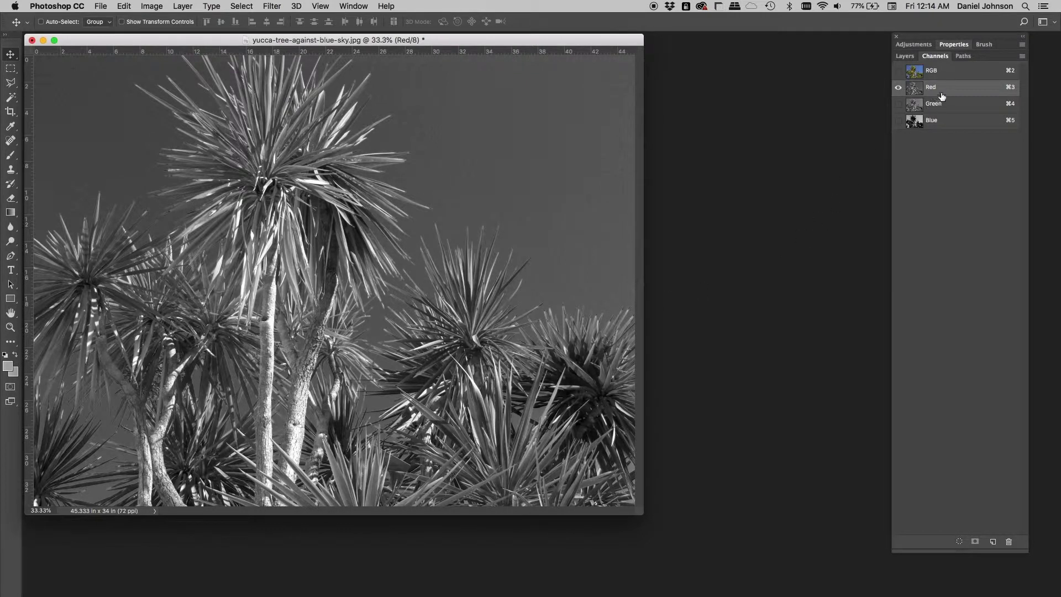
# Duplicate Red as Red copy and preview Levels 155, 1.00, 227 isolating the sunlit fronds.
pyautogui.moveTo(942, 89); pyautogui.dragTo(993, 541)
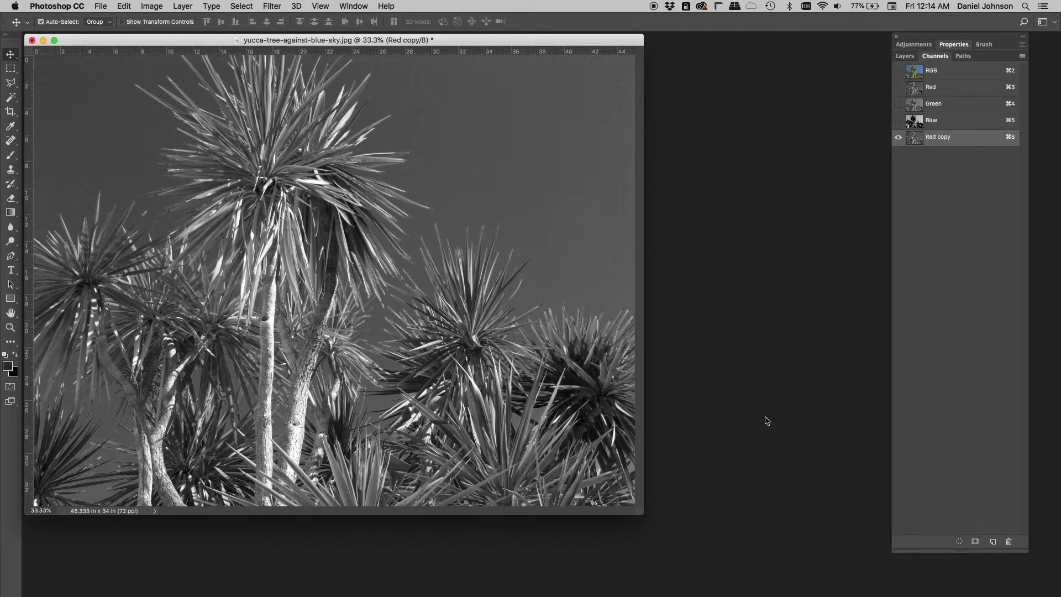
pyautogui.press('super+l')
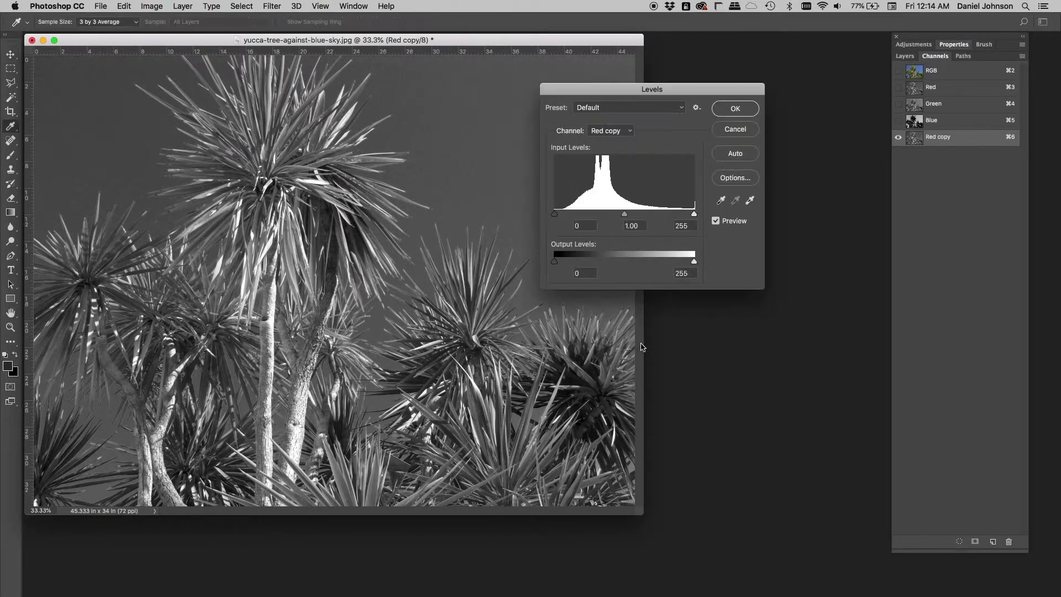
pyautogui.click(720, 200)
pyautogui.click(401, 178)
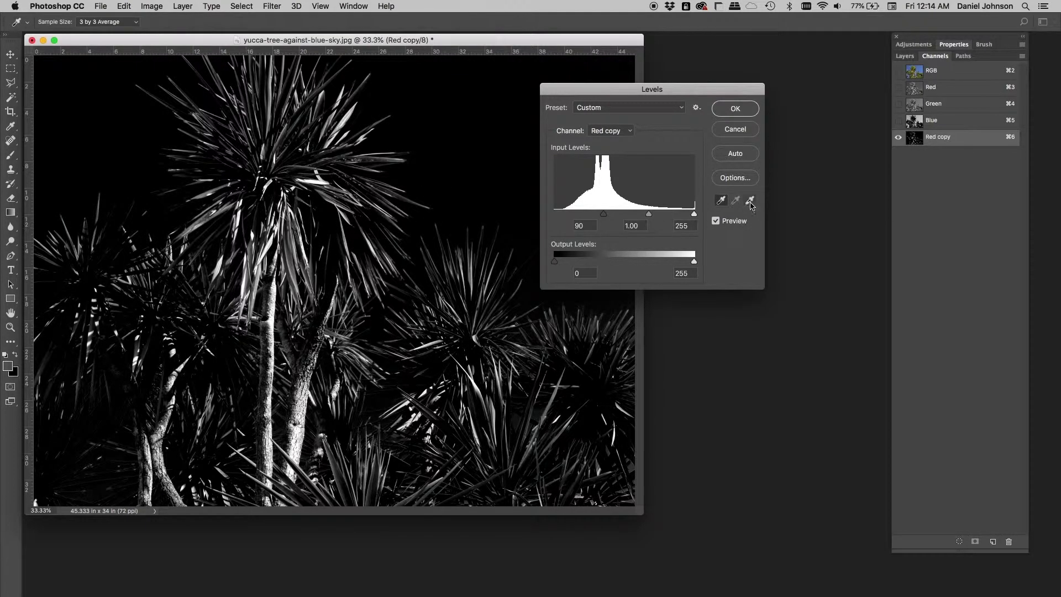
pyautogui.click(750, 201)
pyautogui.click(301, 418)
pyautogui.moveTo(603, 218); pyautogui.dragTo(641, 216)
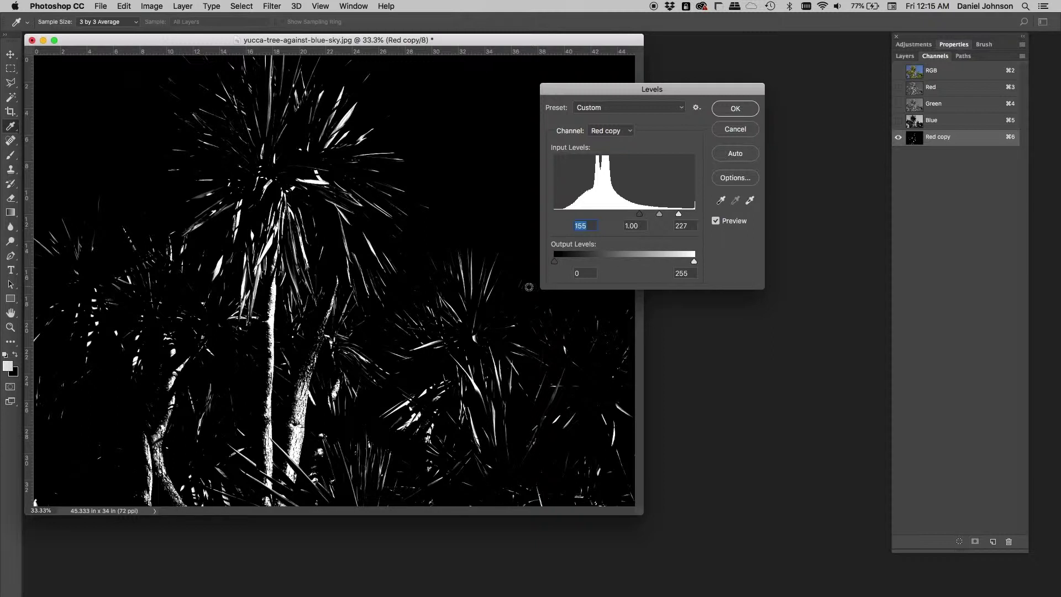
# Delete the Red copy channel and show the Red channel alone.
pyautogui.click(740, 131)
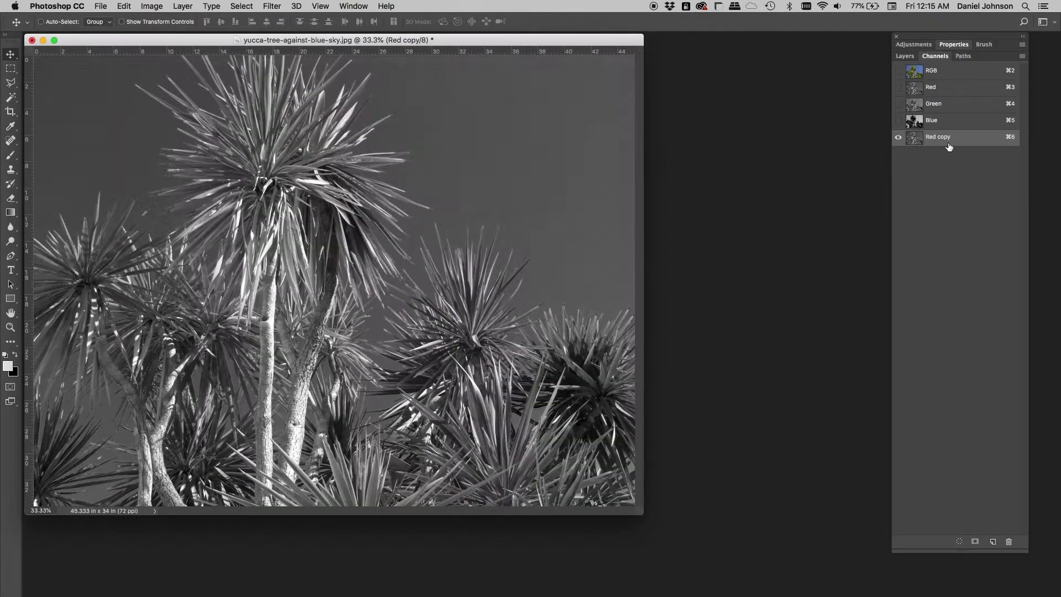
pyautogui.moveTo(950, 147); pyautogui.dragTo(1009, 535)
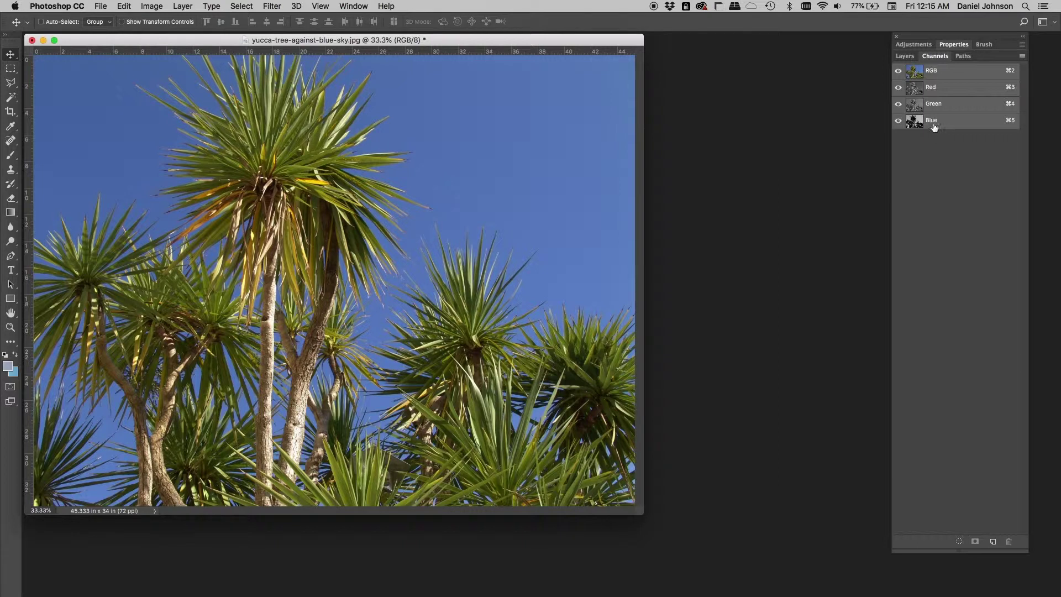
pyautogui.click(934, 90)
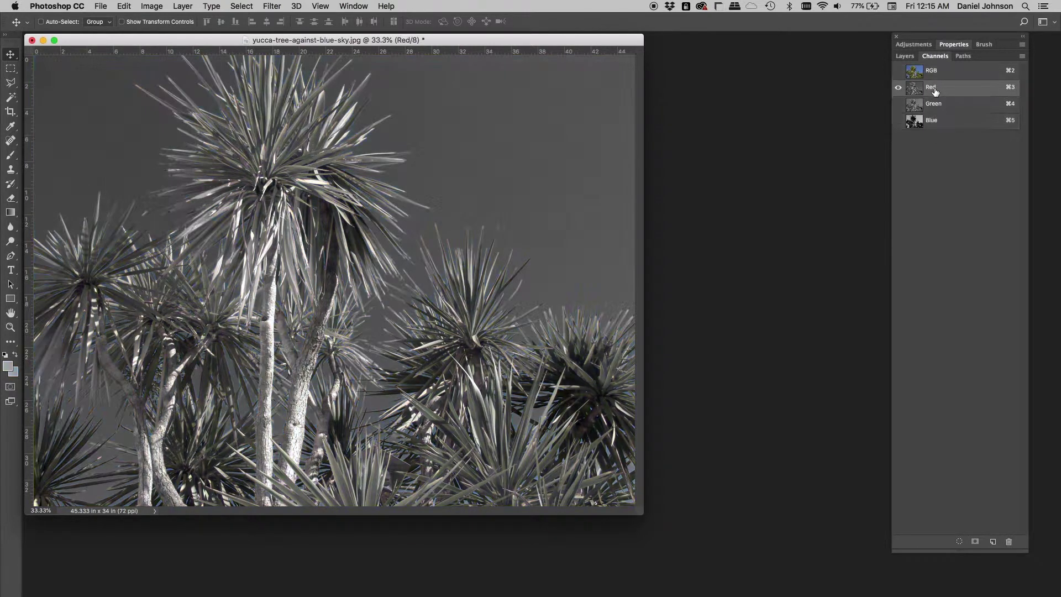
# Toggle between the Red and Blue channels, then return to the RGB composite.
pyautogui.click(933, 122)
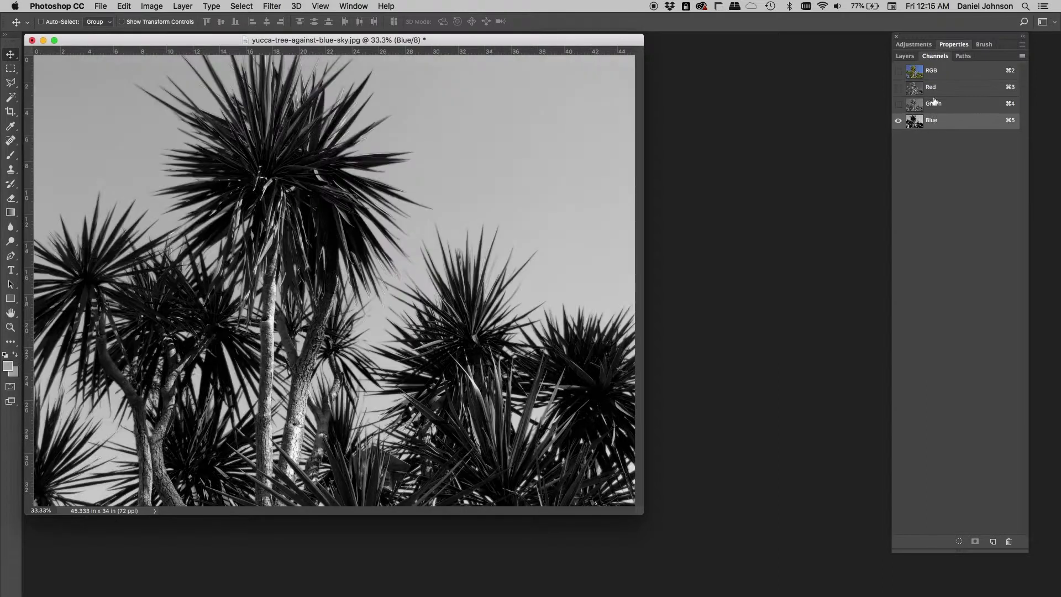
pyautogui.click(934, 89)
pyautogui.click(933, 120)
pyautogui.click(933, 88)
pyautogui.click(937, 120)
pyautogui.click(932, 72)
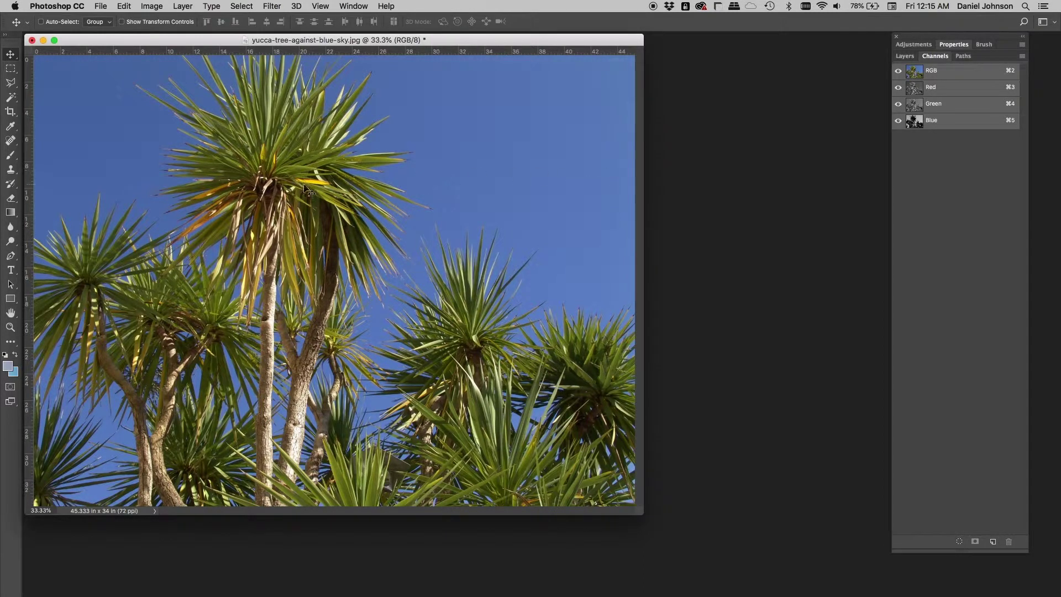
# Open Image > Calculations and move the dialog over the photo.
pyautogui.click(153, 6)
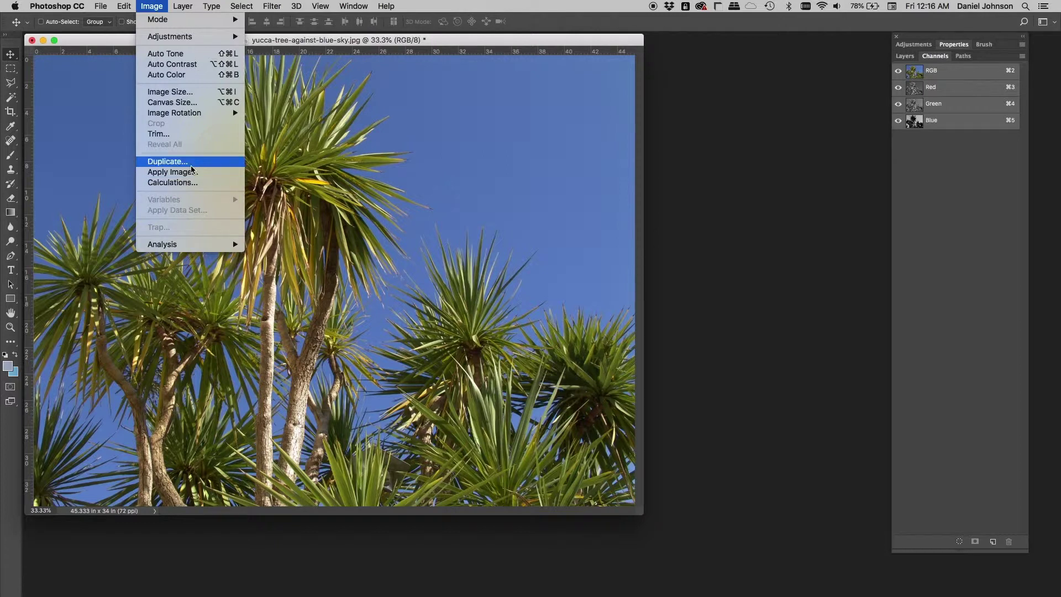
pyautogui.click(170, 185)
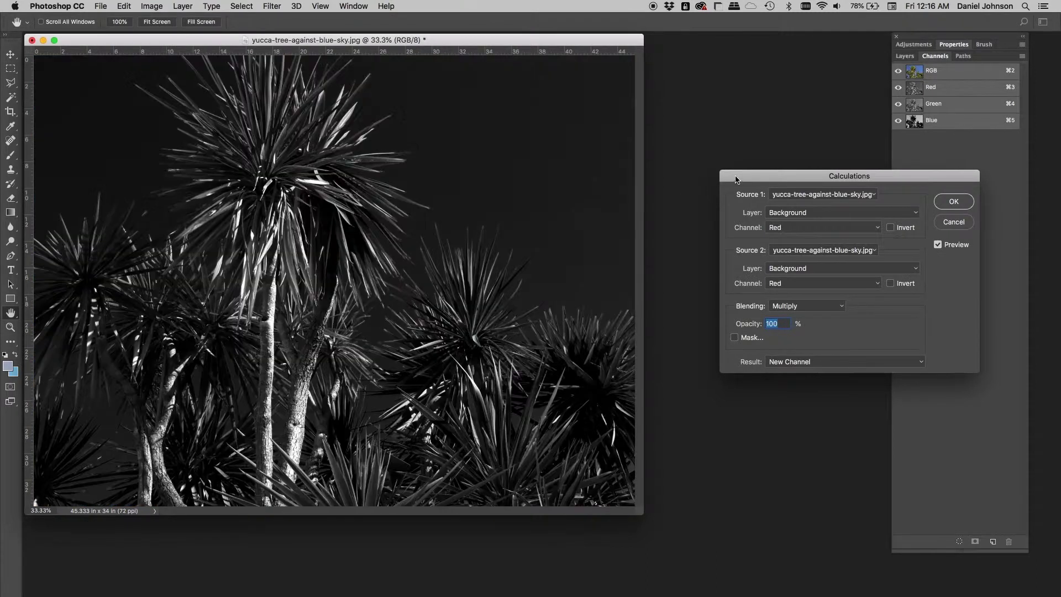
pyautogui.moveTo(736, 179); pyautogui.dragTo(502, 84)
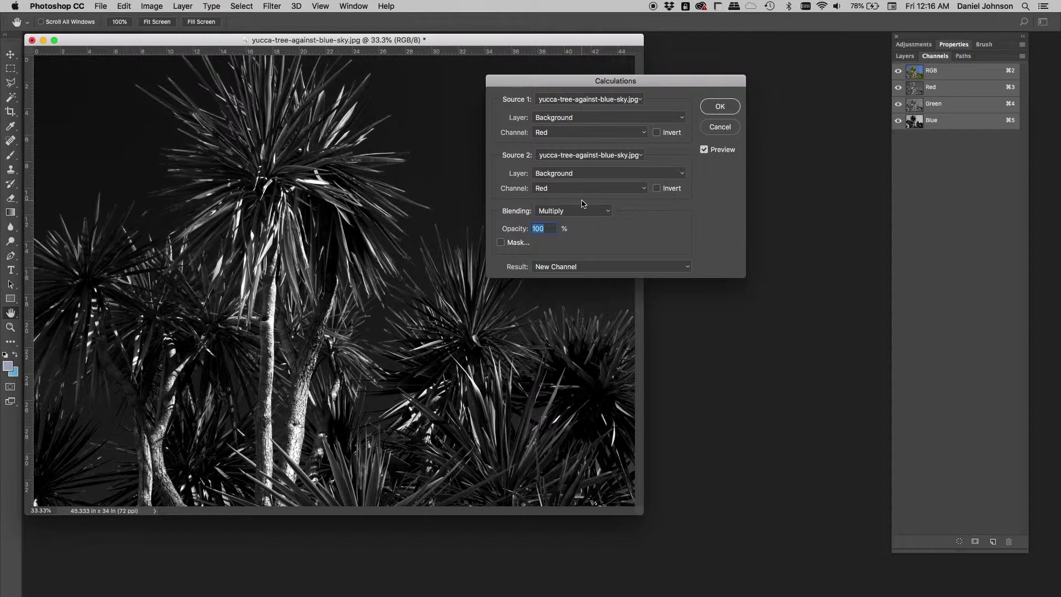
# Set Calculations Source 2 to the Blue channel and invert the Source 1 Red channel.
pyautogui.click(571, 189)
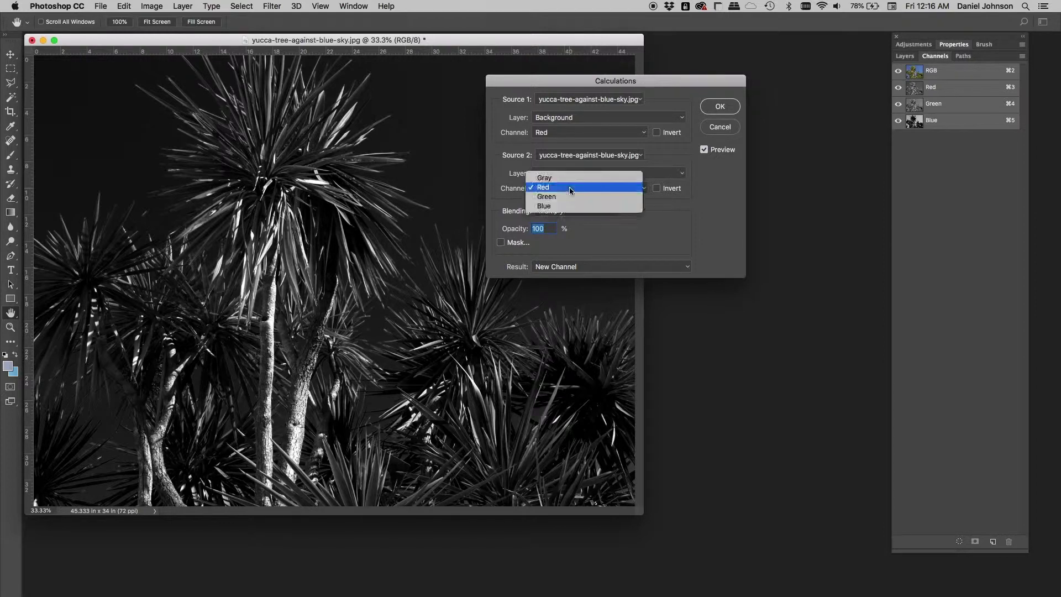
pyautogui.click(553, 206)
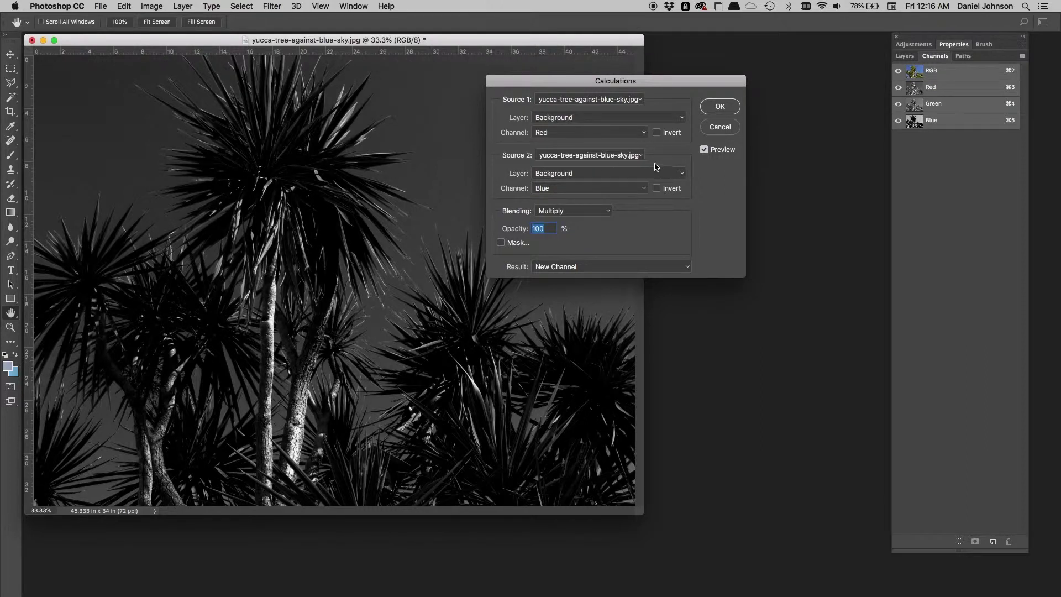
pyautogui.click(657, 133)
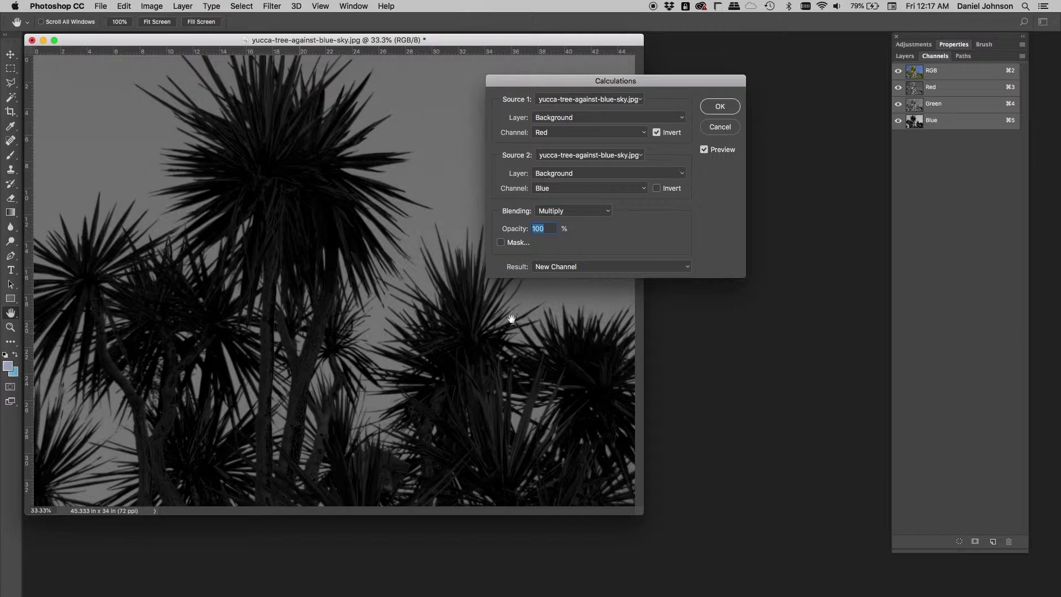
# Switch the Calculations blending to Color Burn and create the Alpha 1 channel.
pyautogui.click(589, 212)
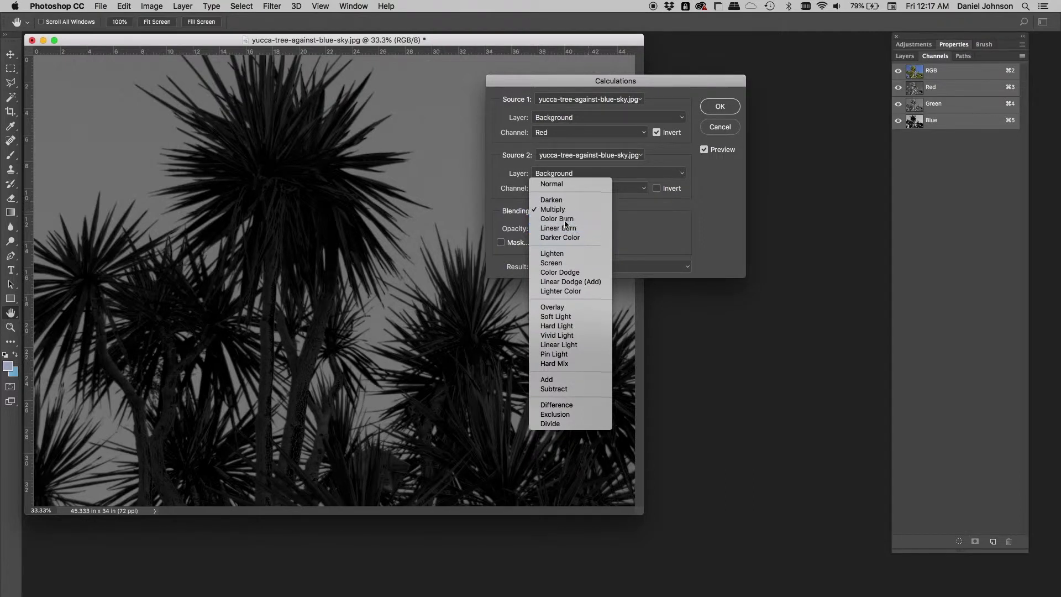
pyautogui.click(565, 221)
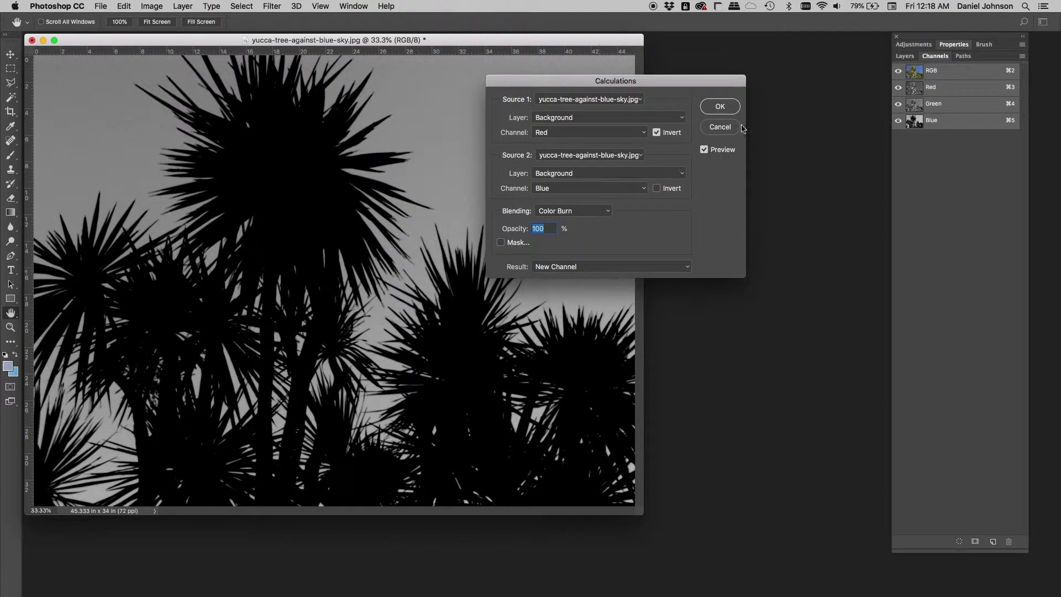
pyautogui.click(727, 109)
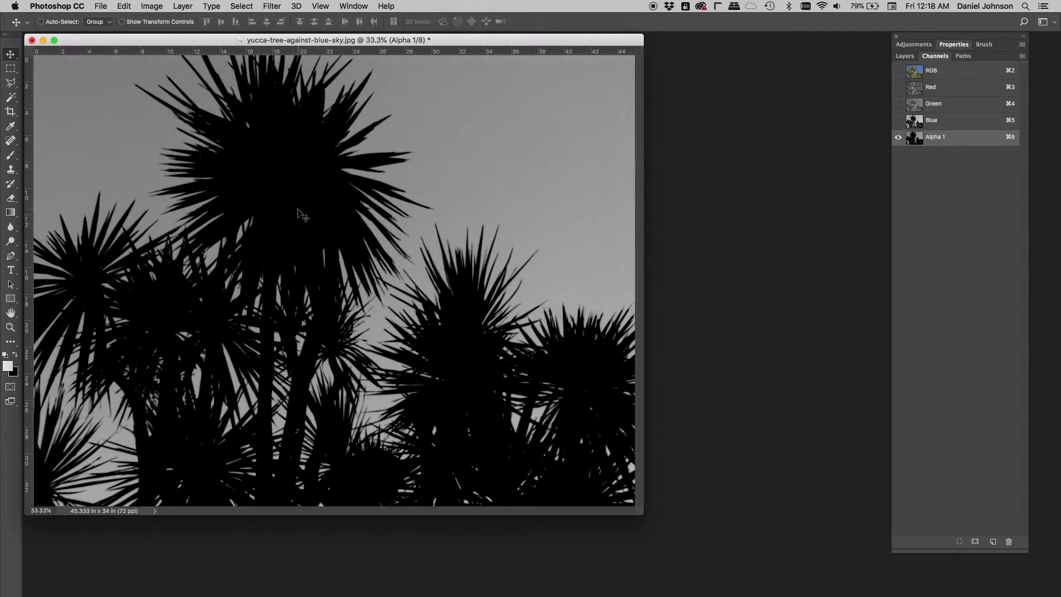
# Apply Levels 0, 1.00, 133 to Alpha 1, sampling sky as white and a tree as black.
pyautogui.press('super')
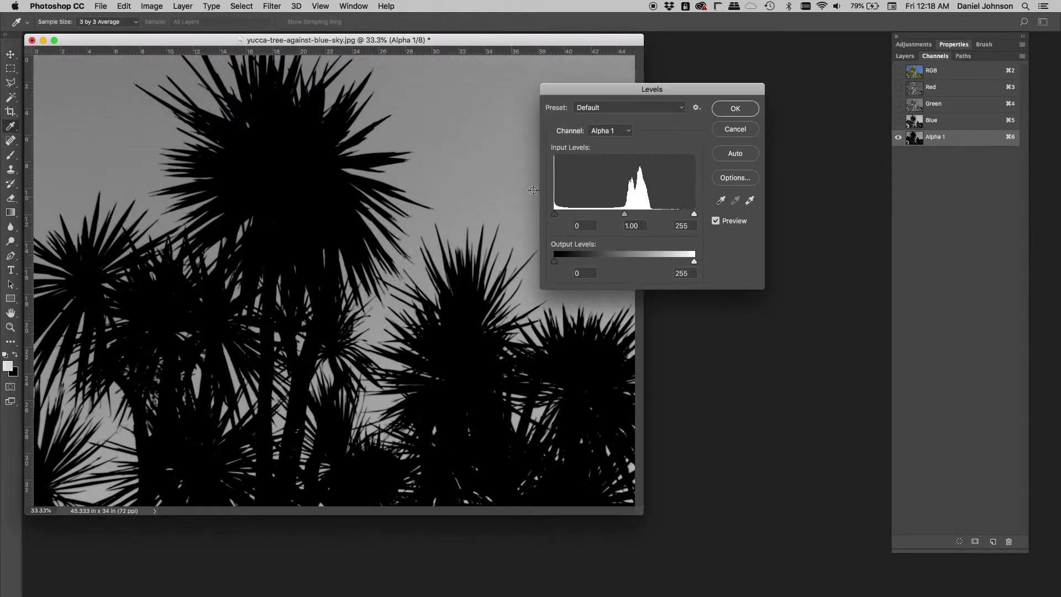
pyautogui.click(749, 205)
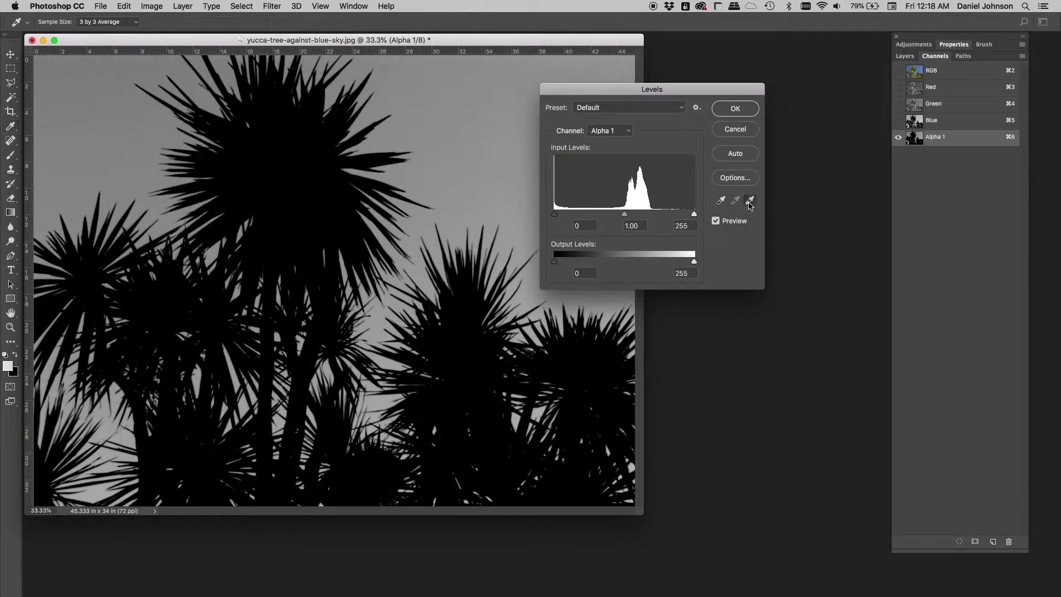
pyautogui.click(409, 244)
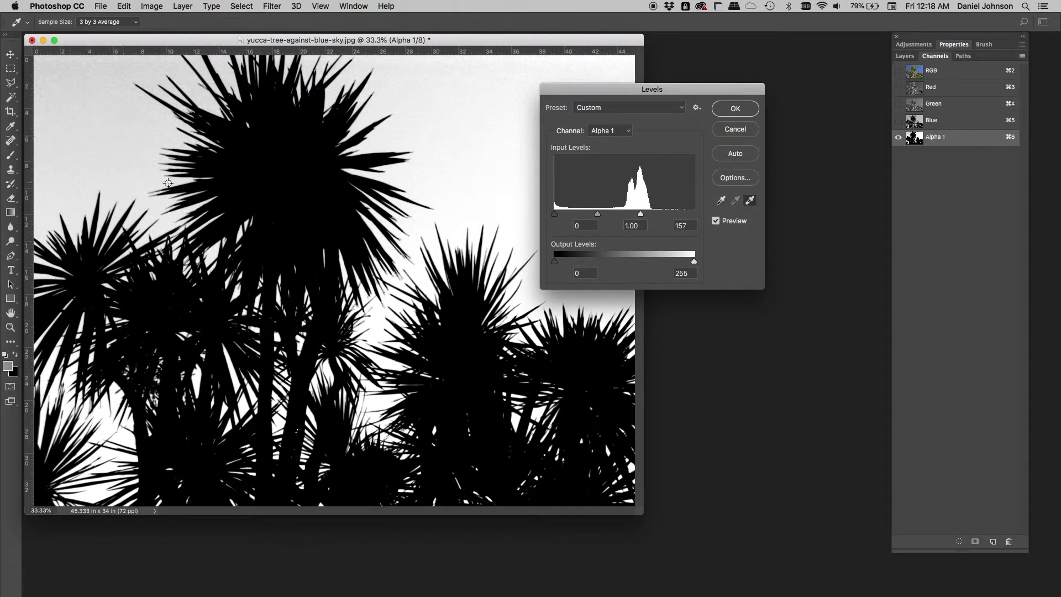
pyautogui.click(115, 127)
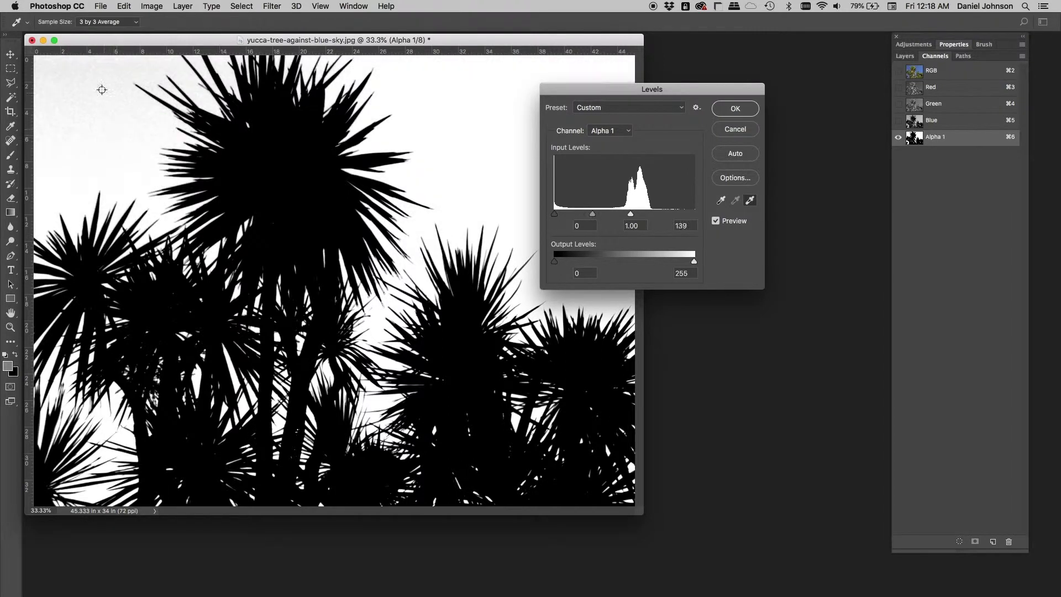
pyautogui.click(98, 73)
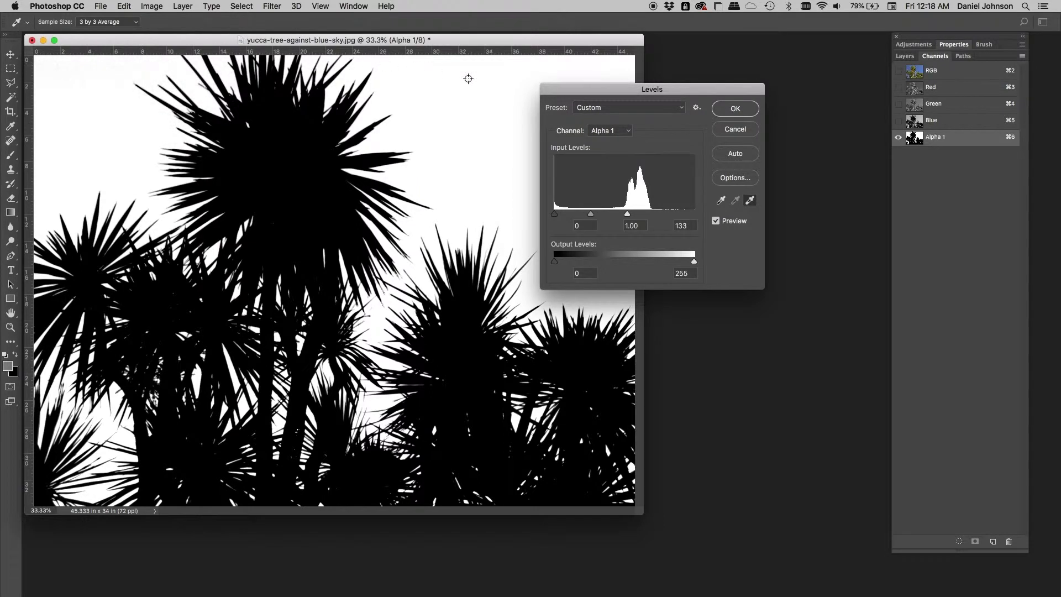
pyautogui.click(721, 201)
pyautogui.click(292, 197)
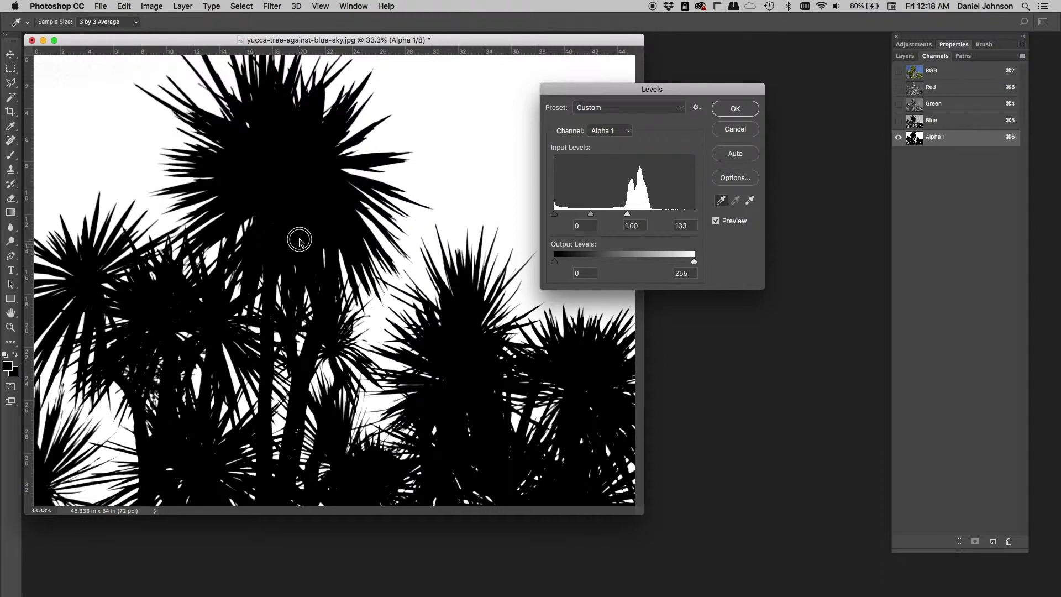
pyautogui.click(725, 111)
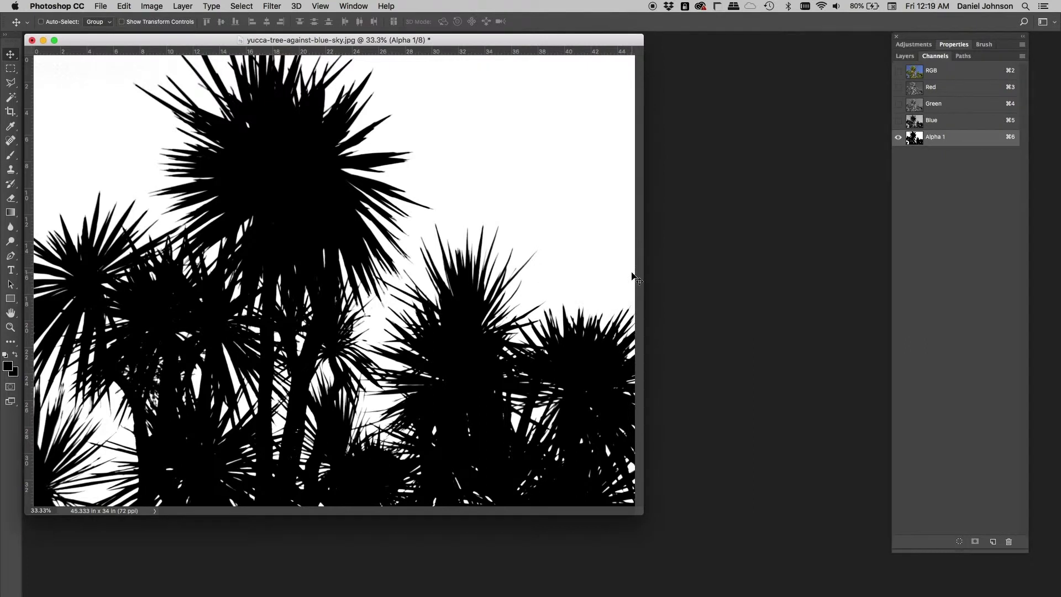
pyautogui.press('super+equal')
pyautogui.press('super+equal')
pyautogui.press('super+equal')
pyautogui.press('super+equal')
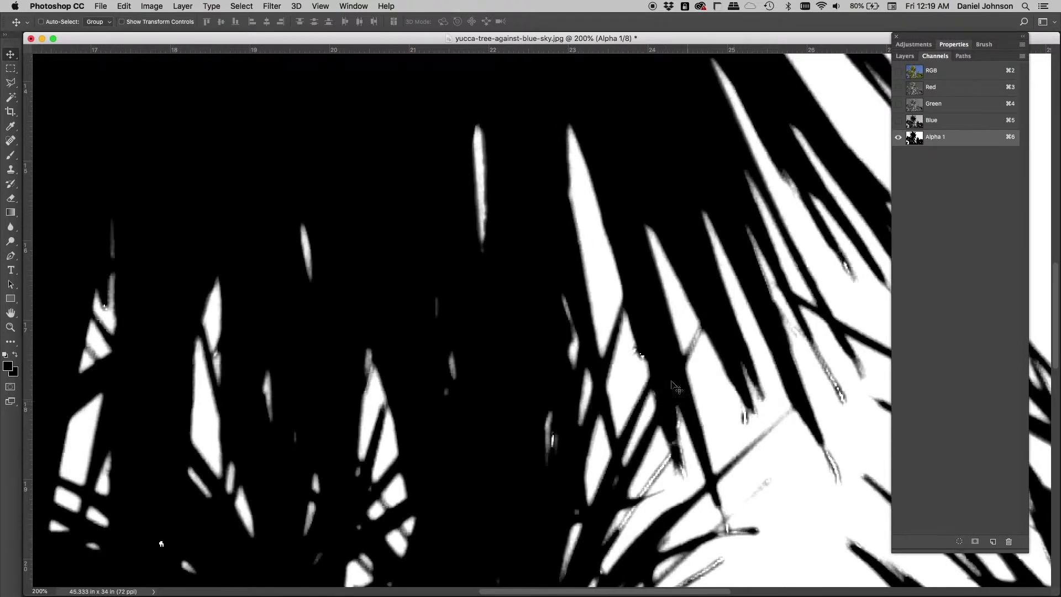
pyautogui.press('super+minus')
pyautogui.press('super+minus')
pyautogui.press('super+minus')
pyautogui.press('super+minus')
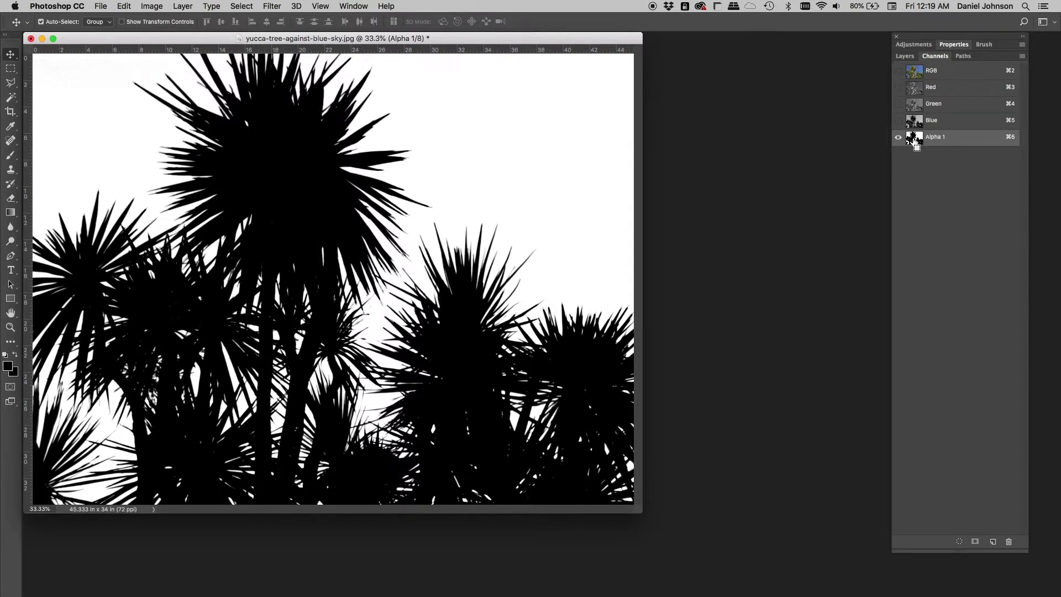
pyautogui.press('super')
# Load Alpha 1 as a selection and add it as a layer mask, making the trees transparent.
pyautogui.keyDown('super'); pyautogui.click(916, 138); pyautogui.keyUp('super')
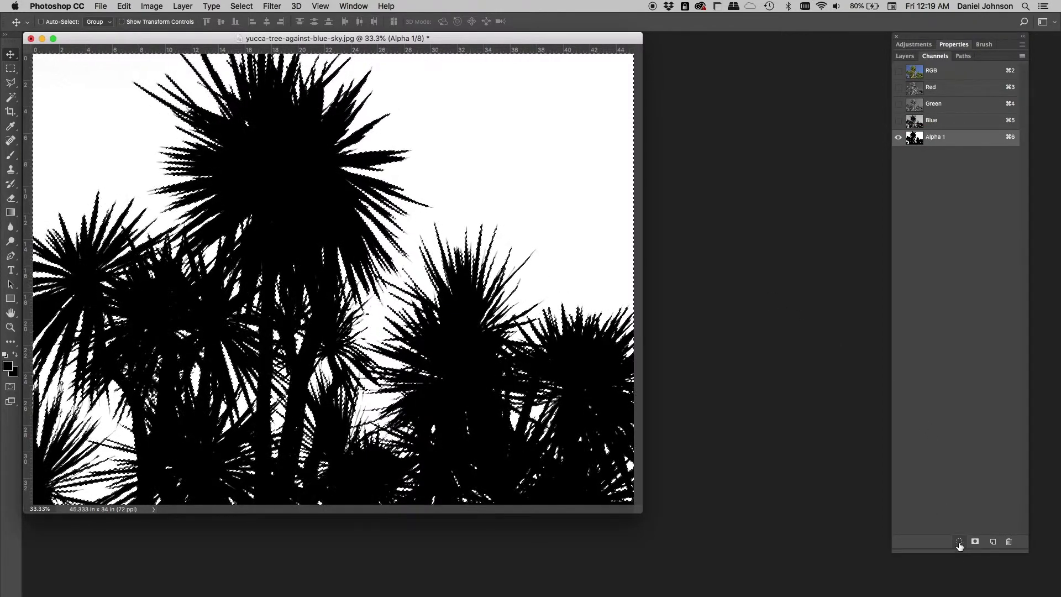
pyautogui.click(954, 72)
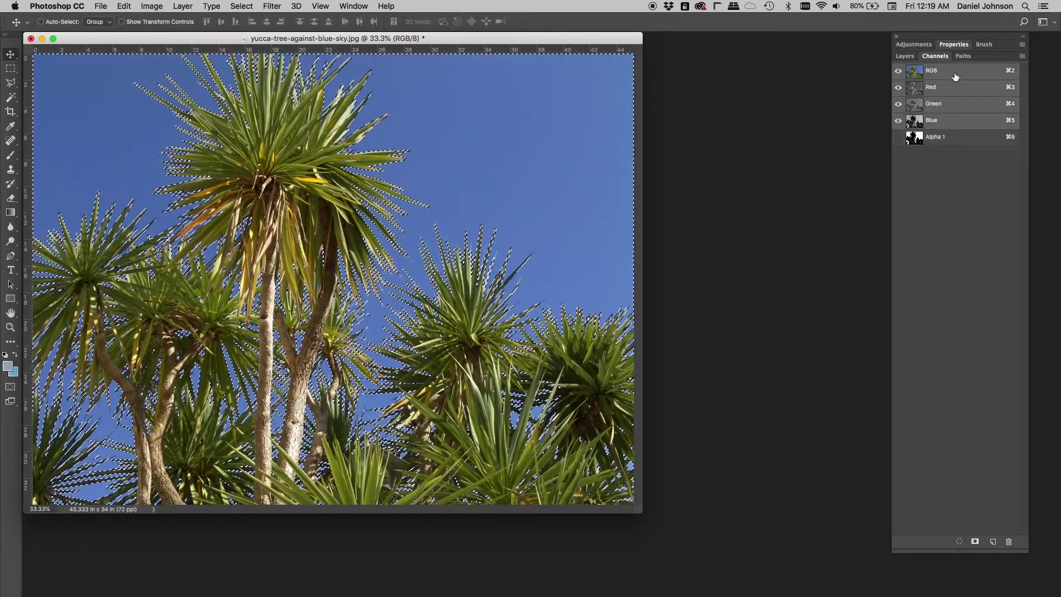
pyautogui.click(907, 57)
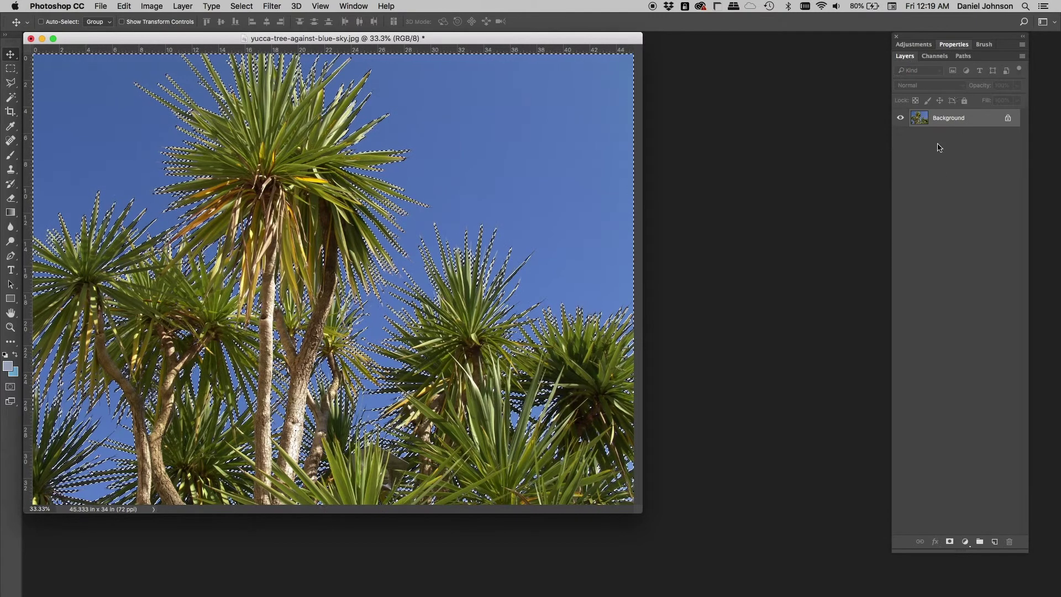
pyautogui.click(950, 542)
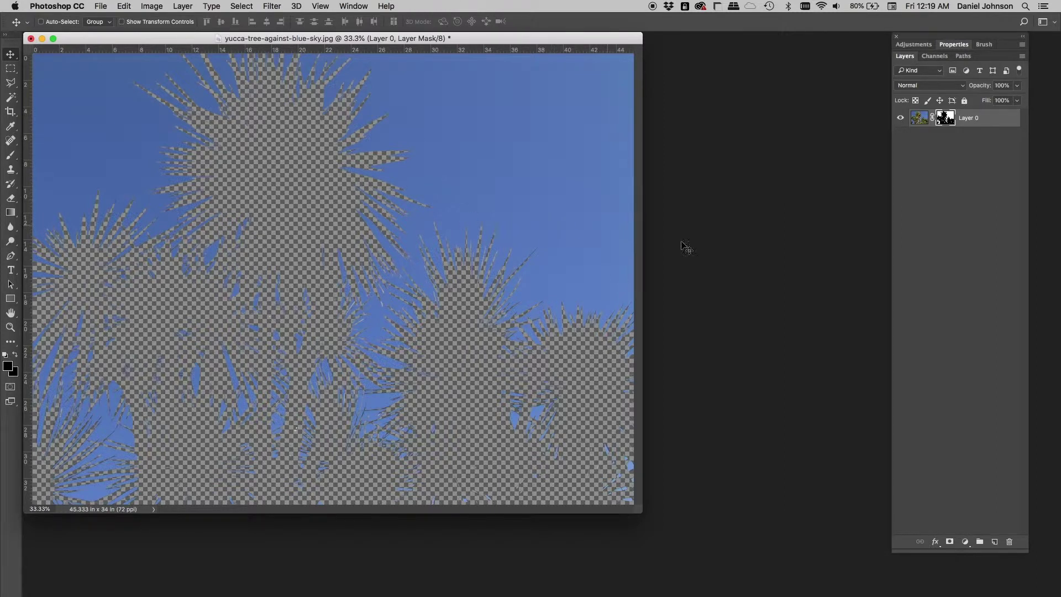
# Invert Layer 0's mask so the yucca trees show and the sky becomes transparent.
pyautogui.click(960, 47)
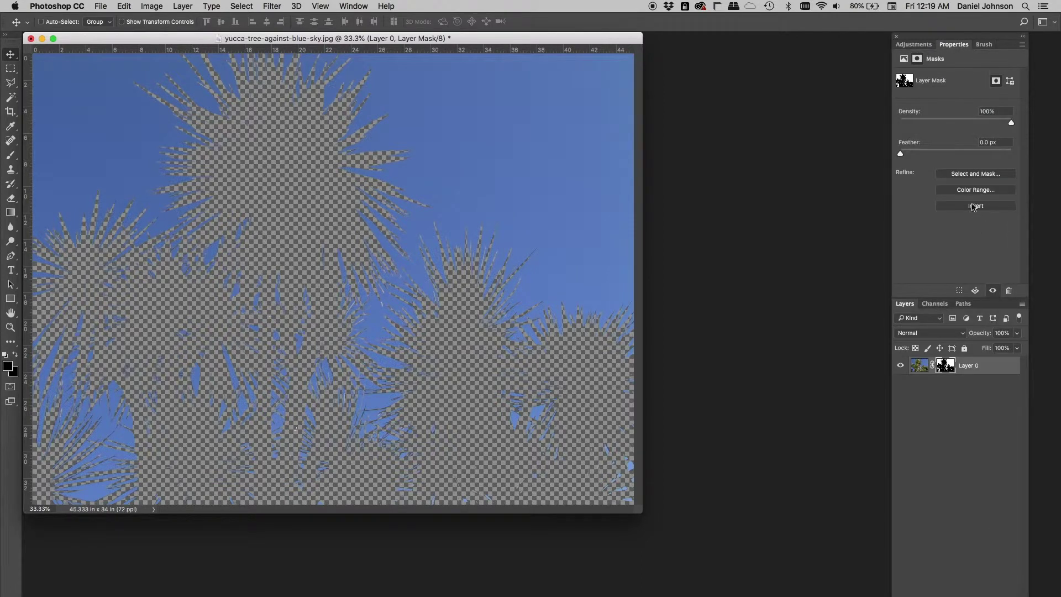
pyautogui.press('super')
pyautogui.press('super+i')
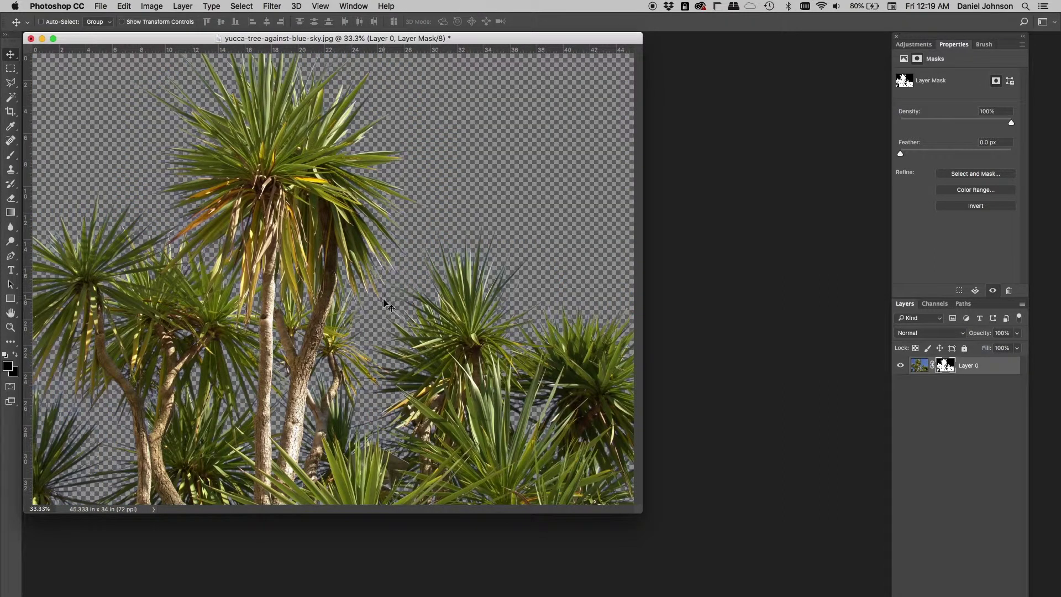
# View the cutout at 100% and scroll to inspect the masked leaf edges.
pyautogui.press('super+equal')
pyautogui.press('super+equal')
pyautogui.press('super+equal')
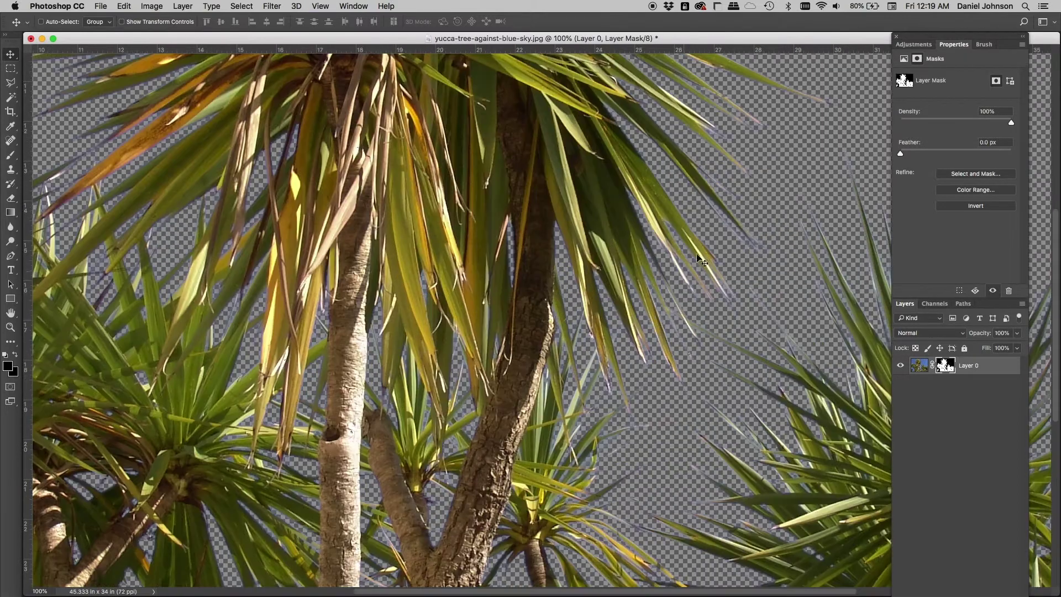
pyautogui.scroll(-5, 703, 252)
pyautogui.hscroll(4, 703, 251)
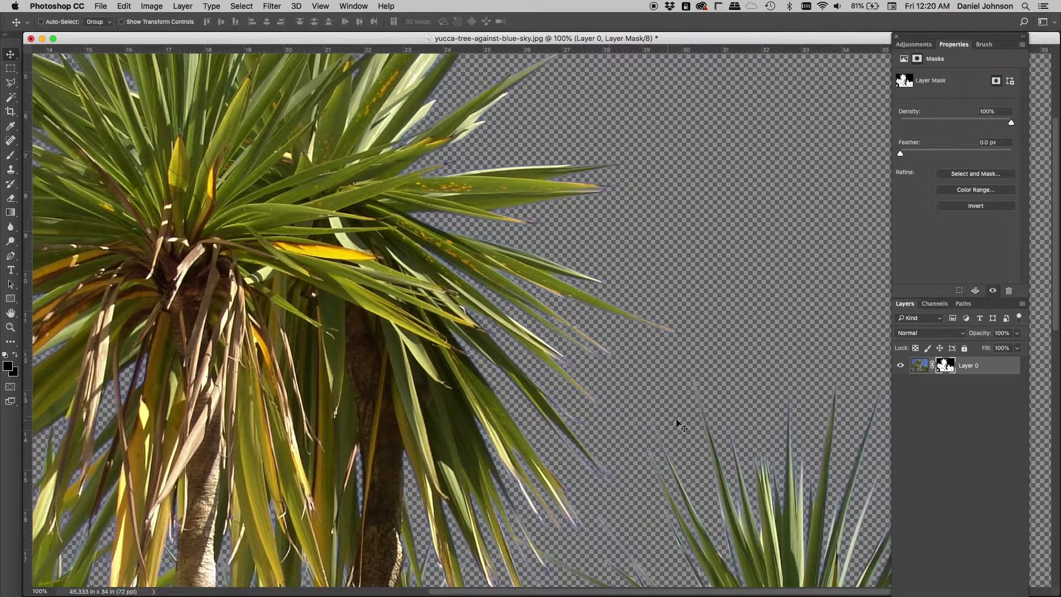
# Collapse mask properties, open Levels on Layer 0's mask, move it aside, and zoom to 200%.
pyautogui.click(950, 45)
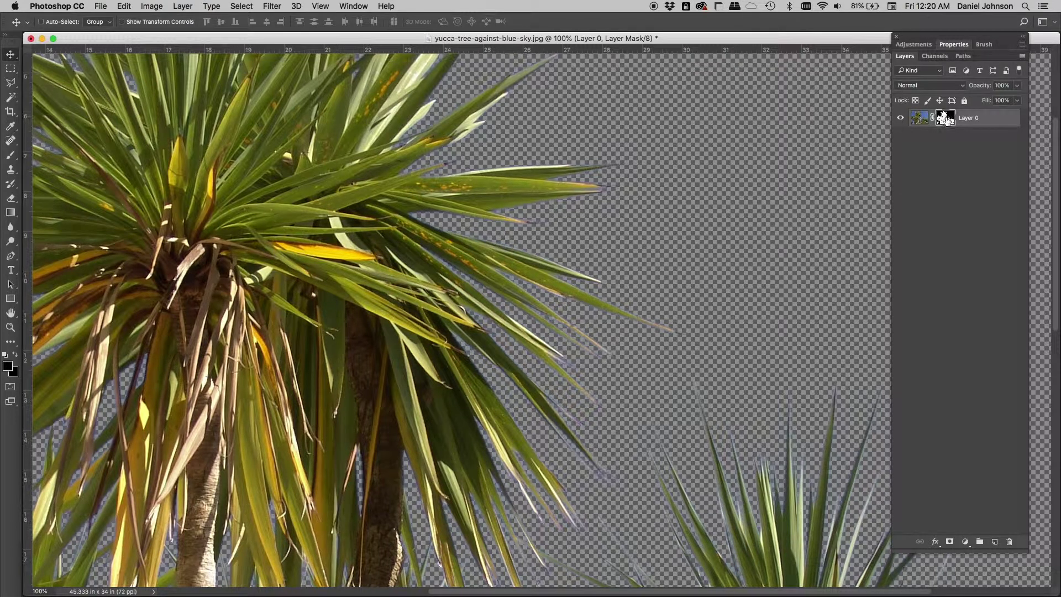
pyautogui.press('super')
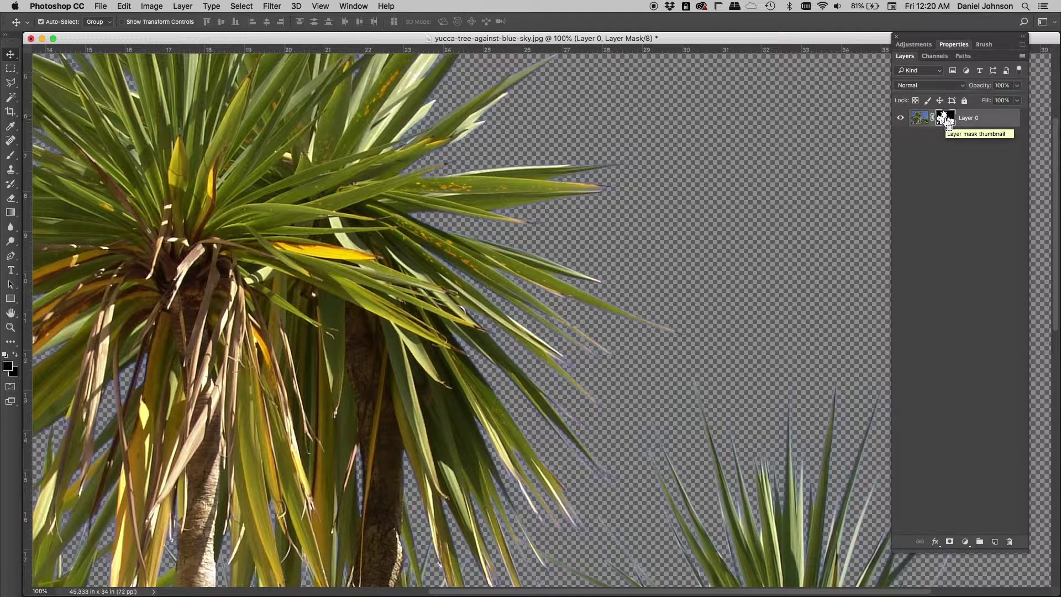
pyautogui.press('super+l')
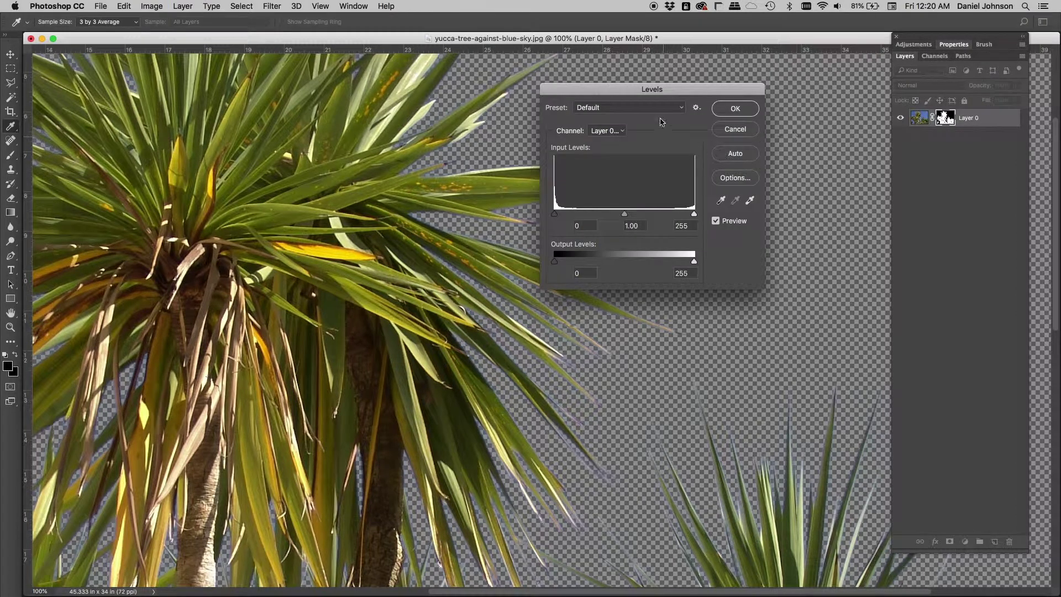
pyautogui.moveTo(656, 91); pyautogui.dragTo(745, 105)
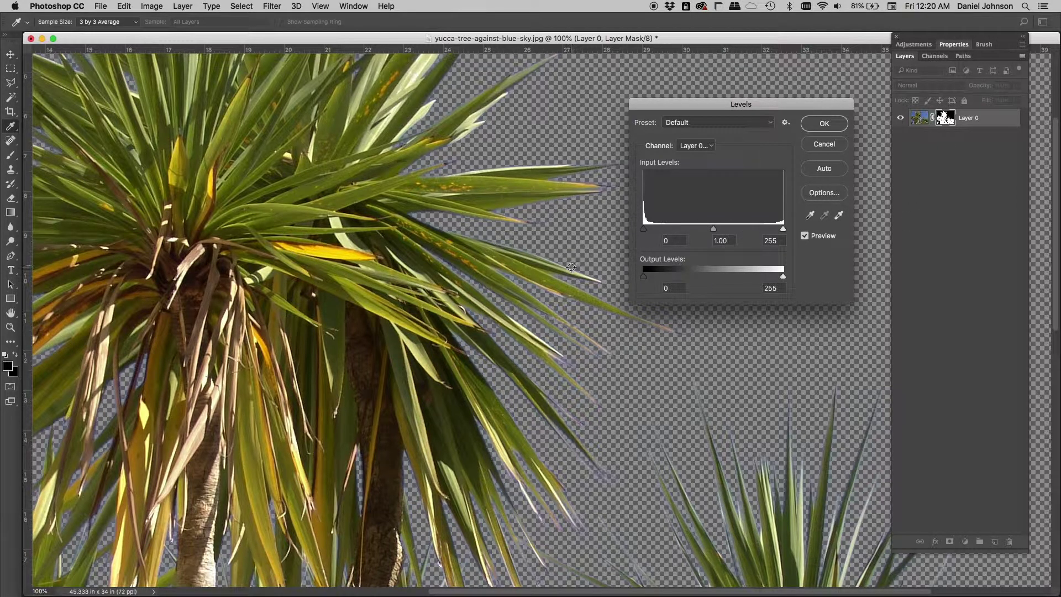
pyautogui.press('super+plus')
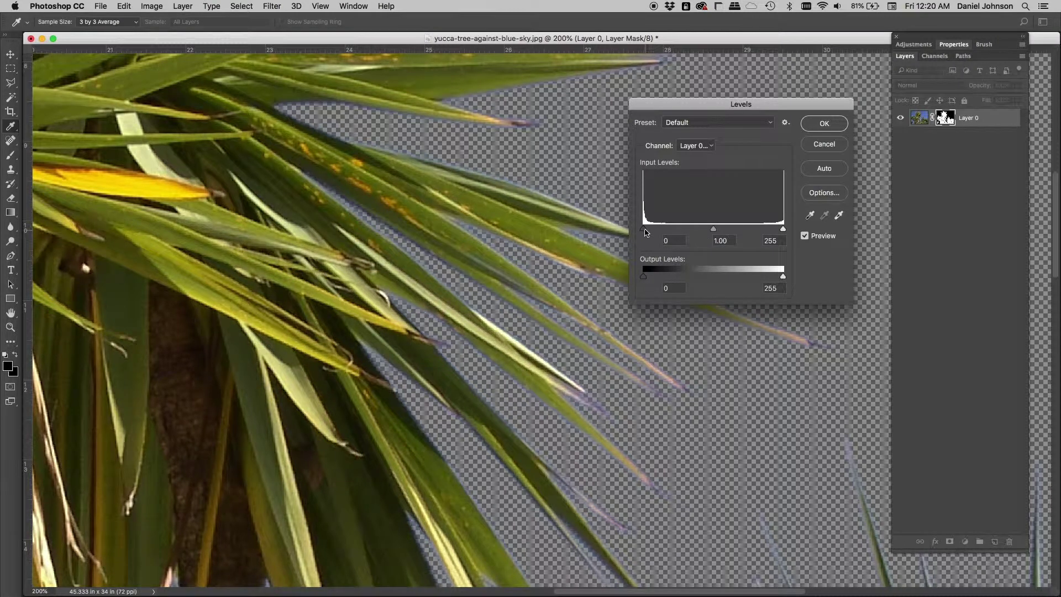
# Raise the mask's black input level and compare the result with Preview off and on.
pyautogui.moveTo(645, 233); pyautogui.dragTo(698, 231)
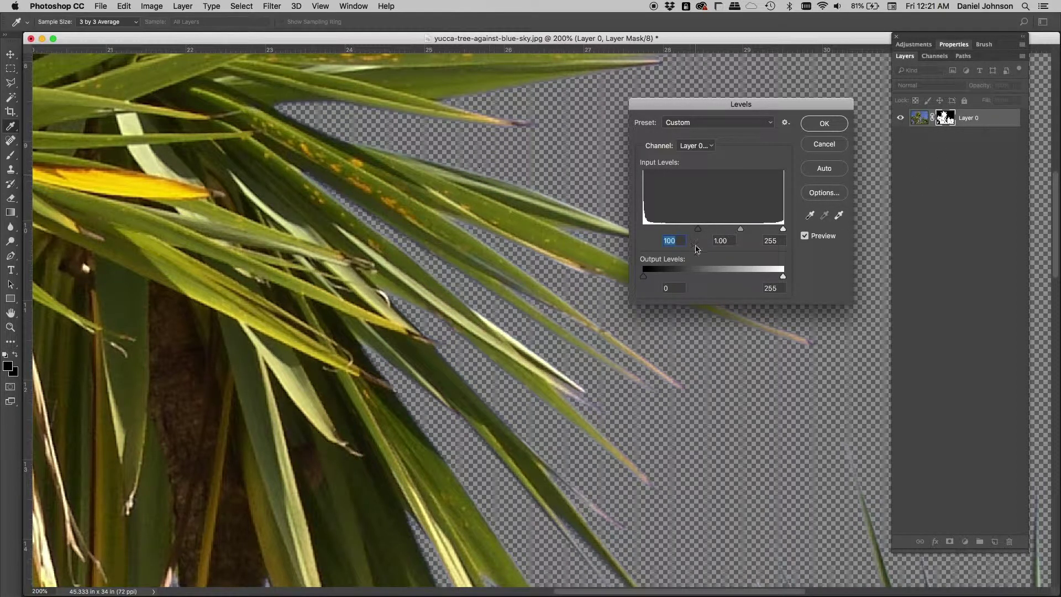
pyautogui.moveTo(698, 229); pyautogui.dragTo(725, 230)
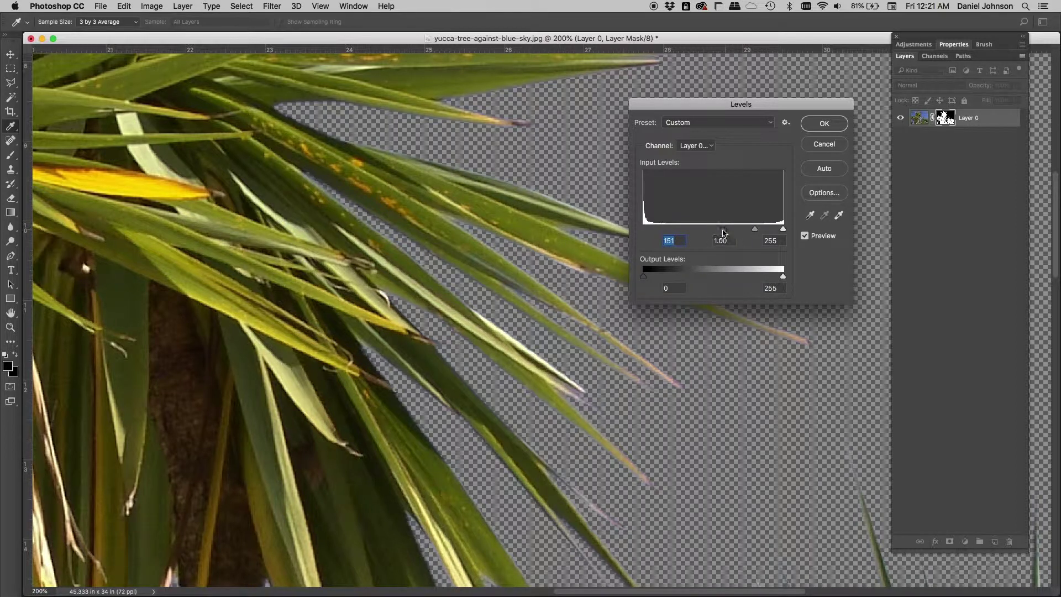
pyautogui.click(806, 237)
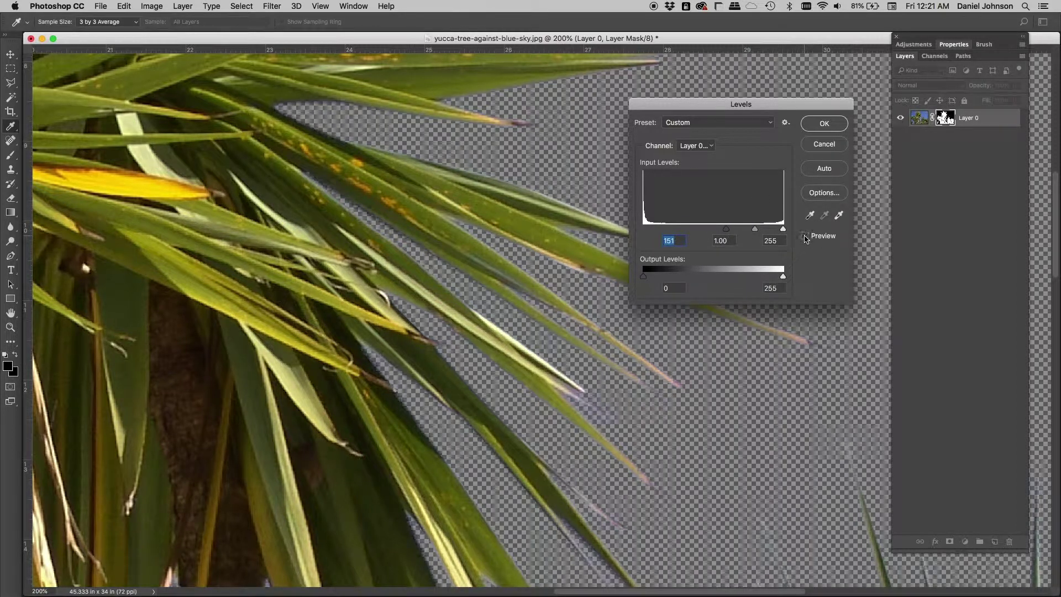
pyautogui.click(805, 237)
pyautogui.click(806, 237)
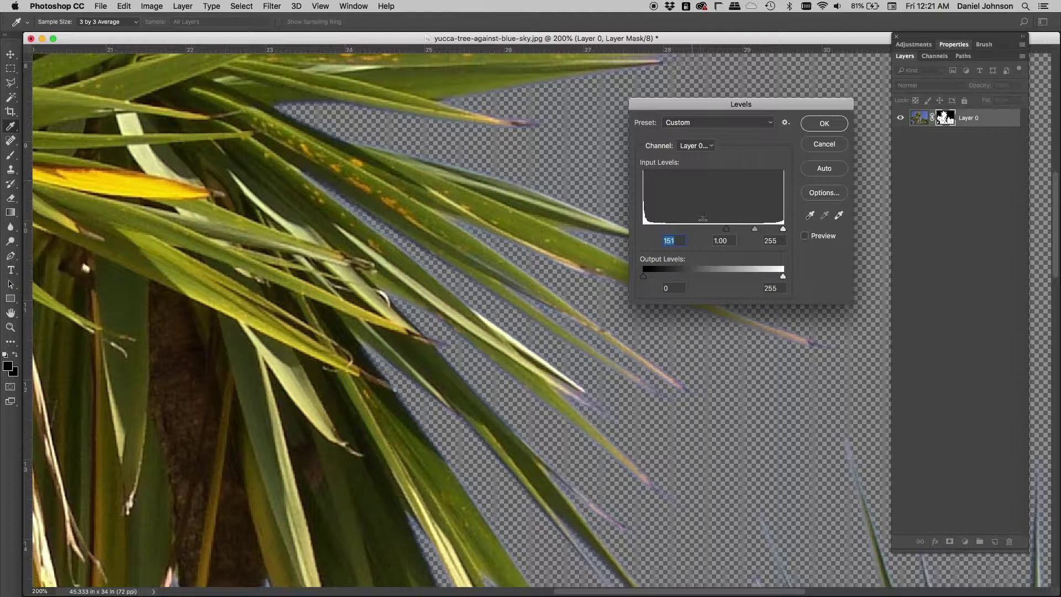
pyautogui.click(805, 236)
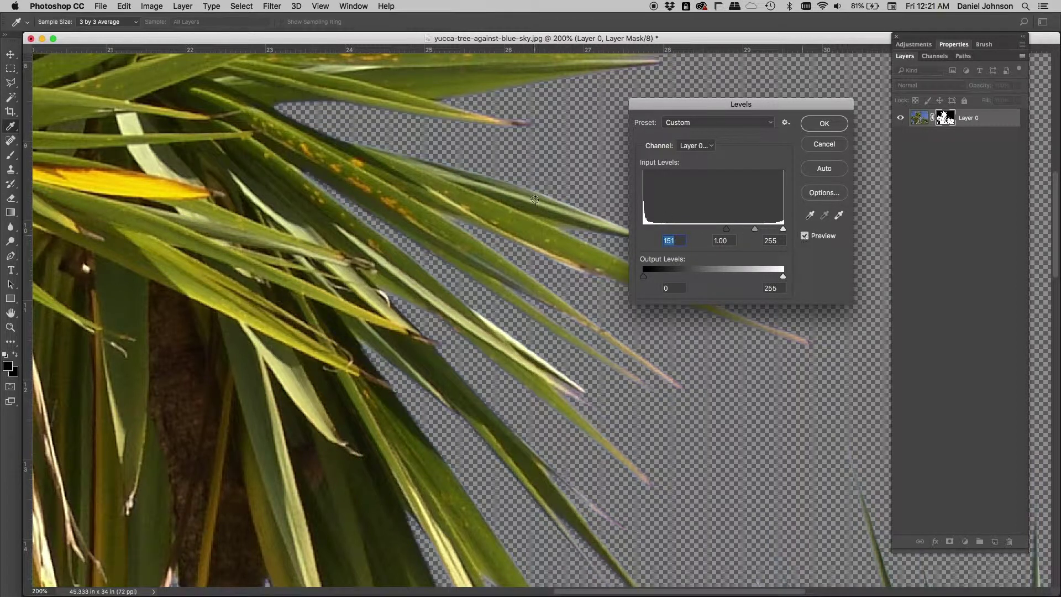
pyautogui.click(804, 236)
# Pan over the leaf edges, set the black input to 166, and apply Levels.
pyautogui.hscroll(-5, 573, 305)
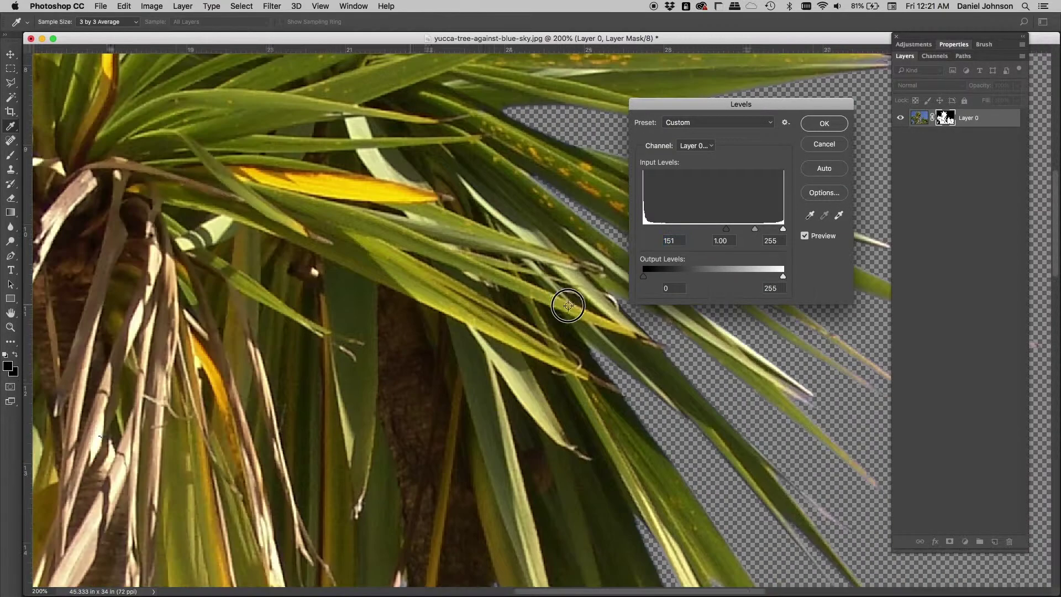
pyautogui.hscroll(-10, 572, 306)
pyautogui.scroll(5, 572, 305)
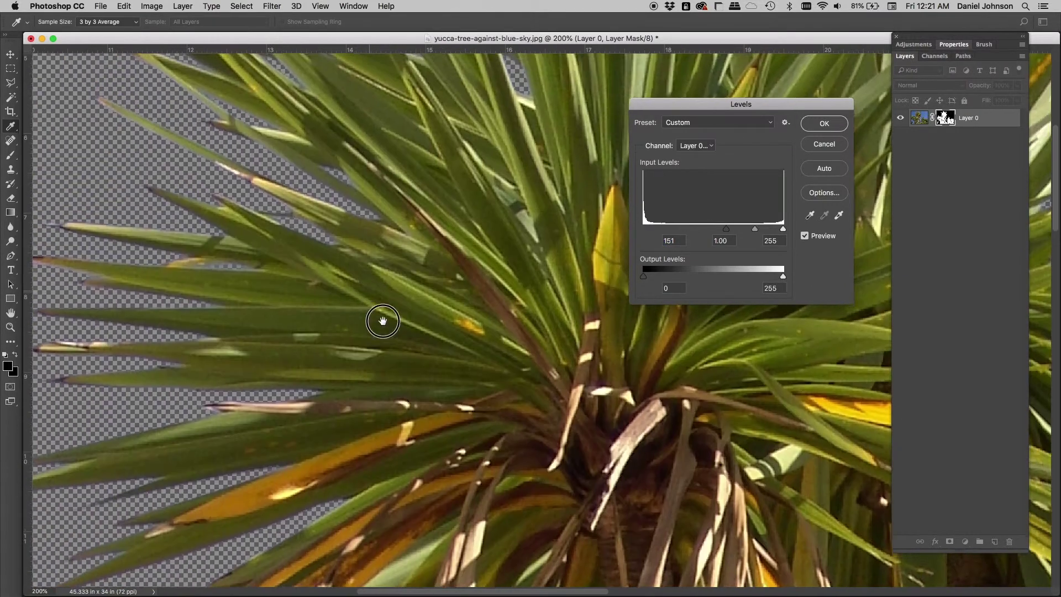
pyautogui.hscroll(-3, 400, 347)
pyautogui.scroll(1, 400, 348)
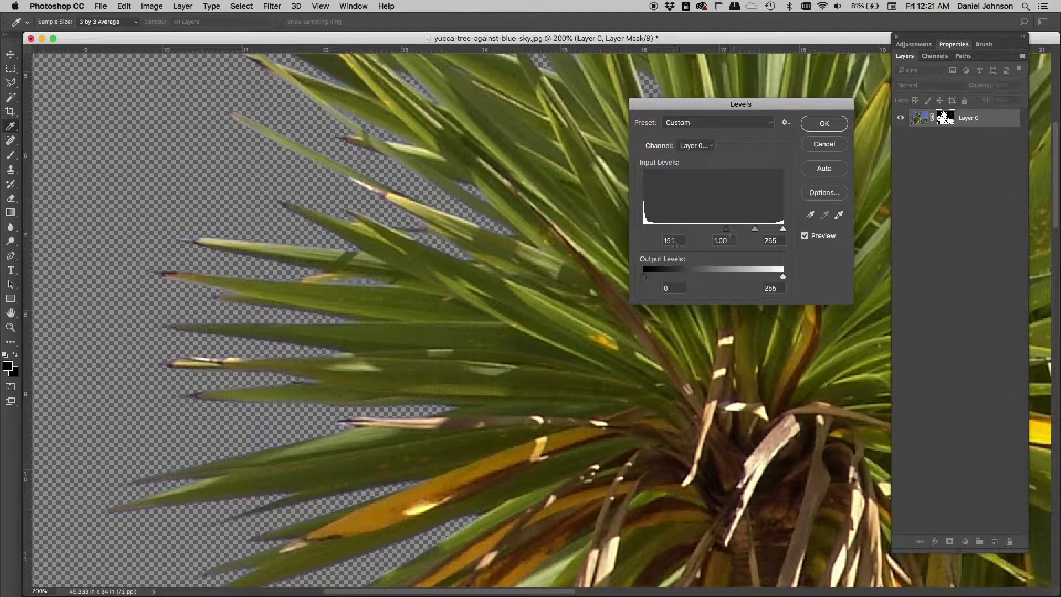
pyautogui.moveTo(729, 234); pyautogui.dragTo(734, 229)
pyautogui.click(825, 123)
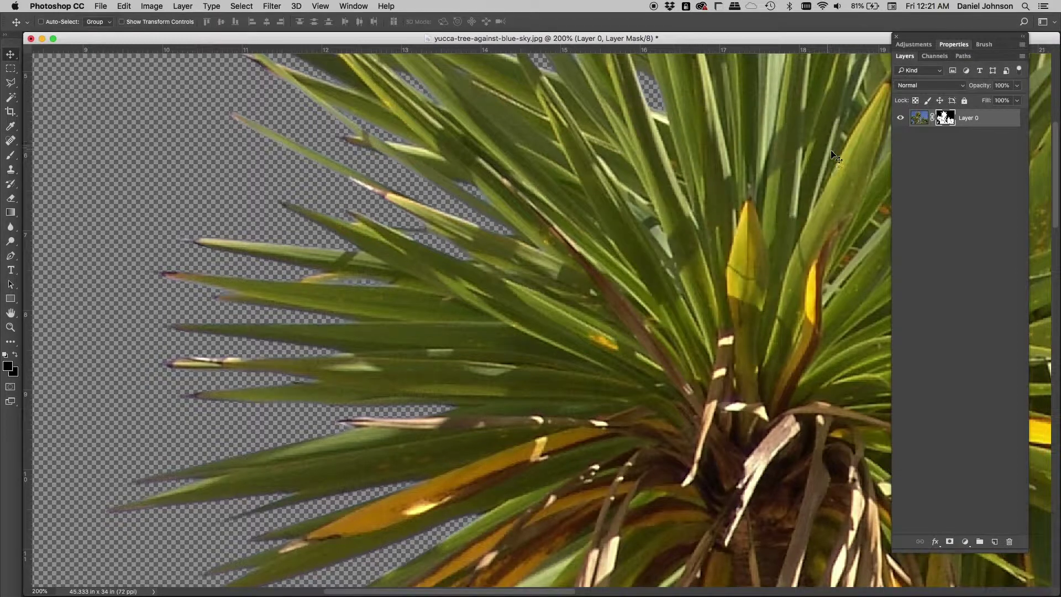
pyautogui.keyDown('alt'); pyautogui.click(945, 119); pyautogui.keyUp('alt')
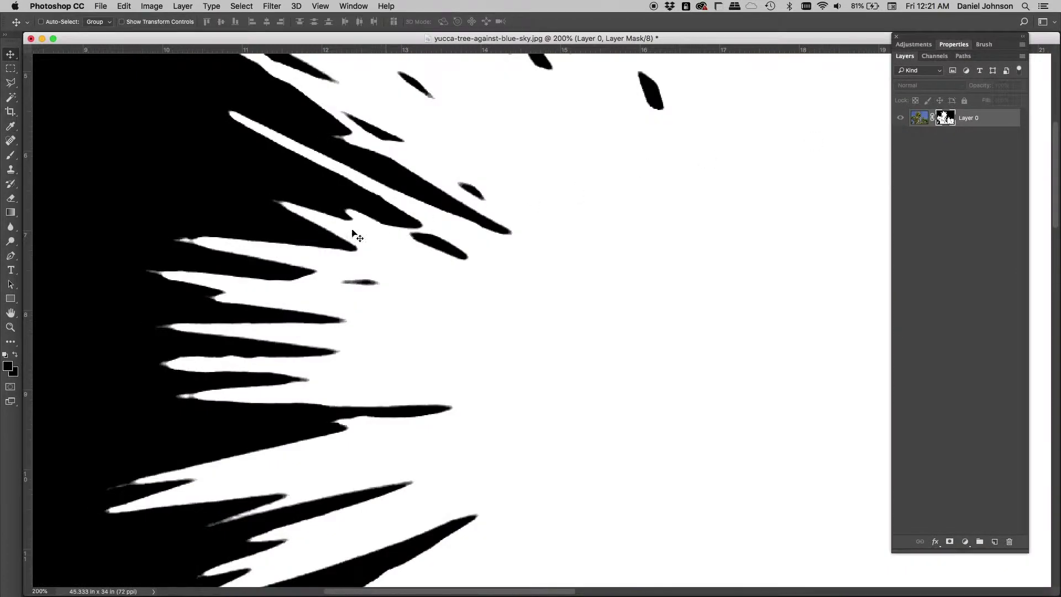
pyautogui.moveTo(340, 120); pyautogui.dragTo(446, 479)
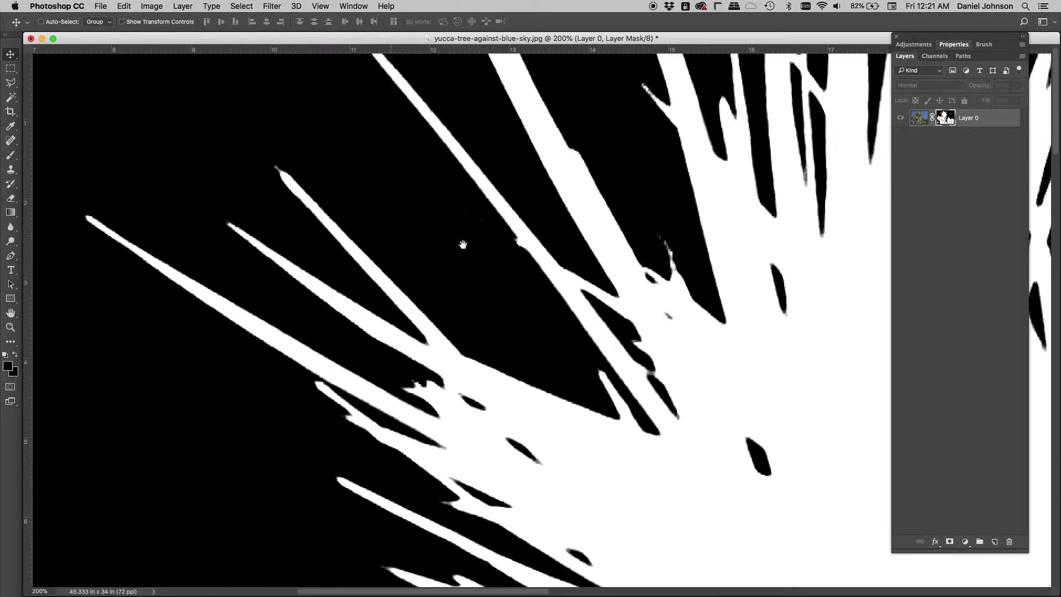
pyautogui.moveTo(506, 255); pyautogui.dragTo(290, 212)
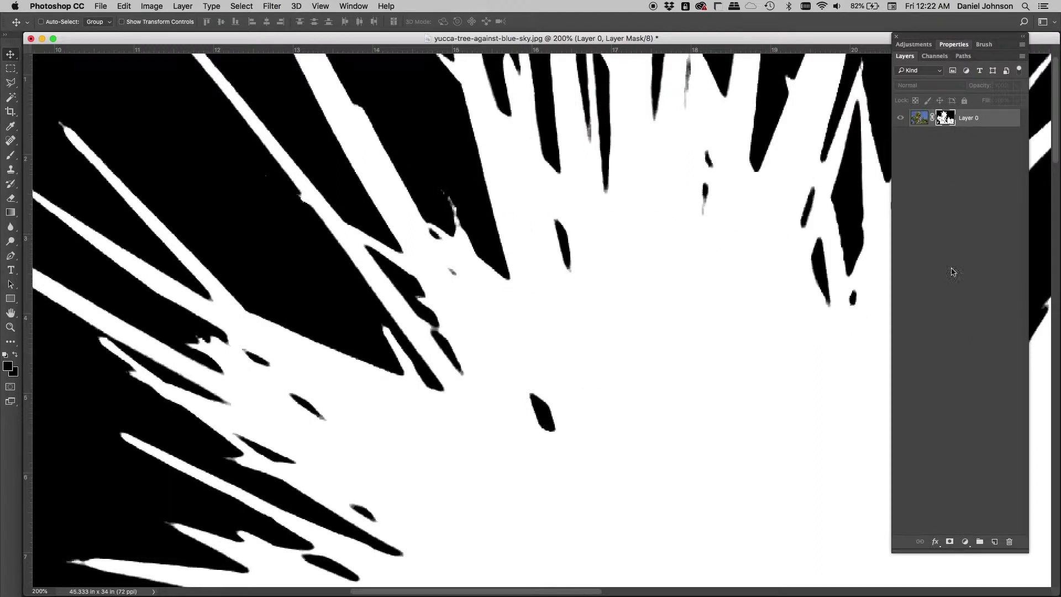
pyautogui.keyDown('alt'); pyautogui.click(946, 121); pyautogui.keyUp('alt')
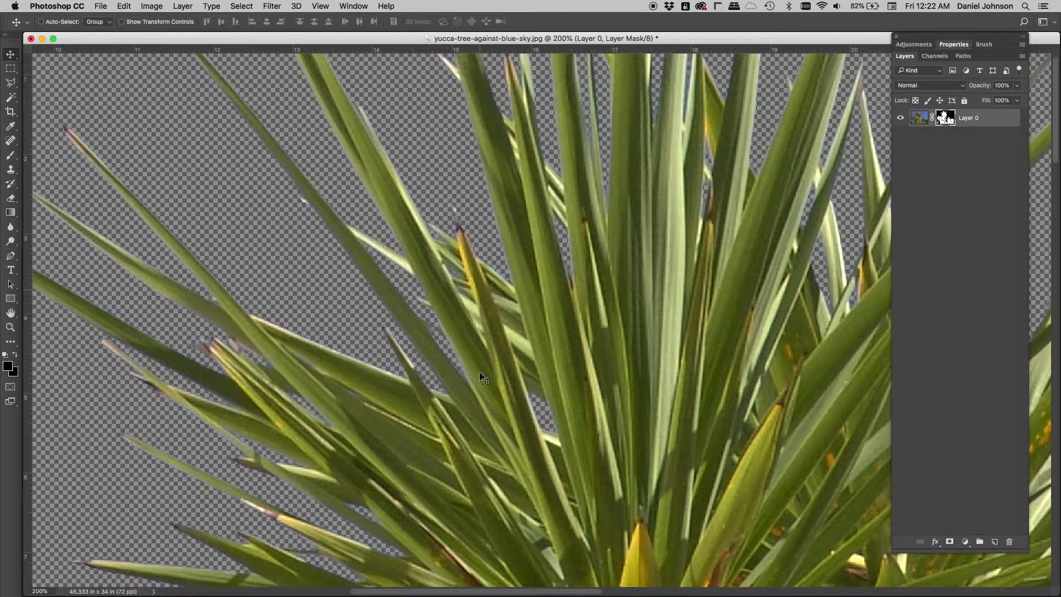
# Zoom out to 50% and check the Channels list for Layer 0 Mask and Alpha 1.
pyautogui.press('super+minus')
pyautogui.press('super+minus')
pyautogui.press('super+minus')
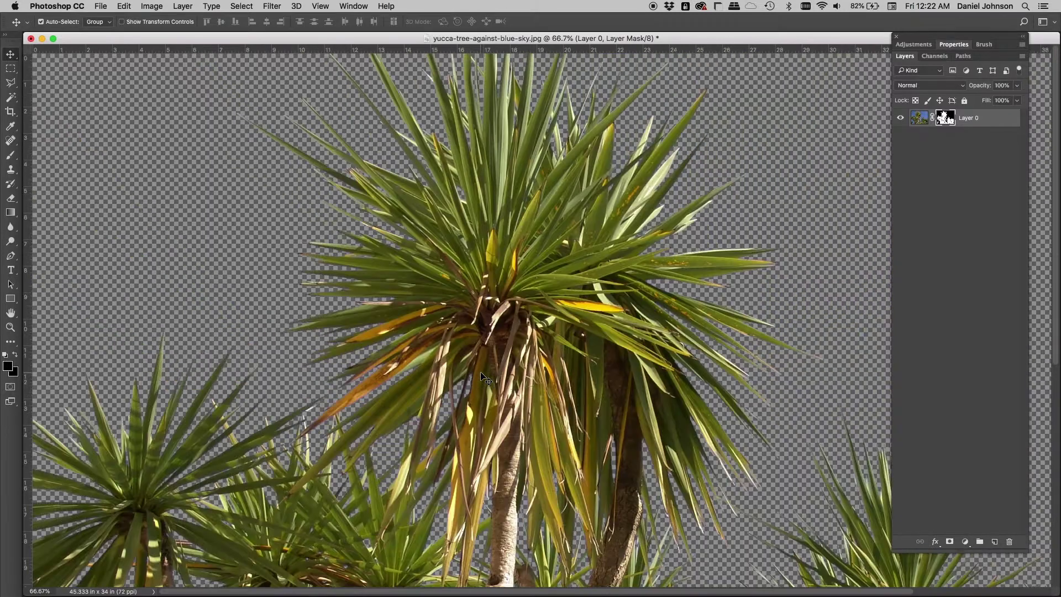
pyautogui.scroll(-5, 559, 432)
pyautogui.scroll(-1, 560, 449)
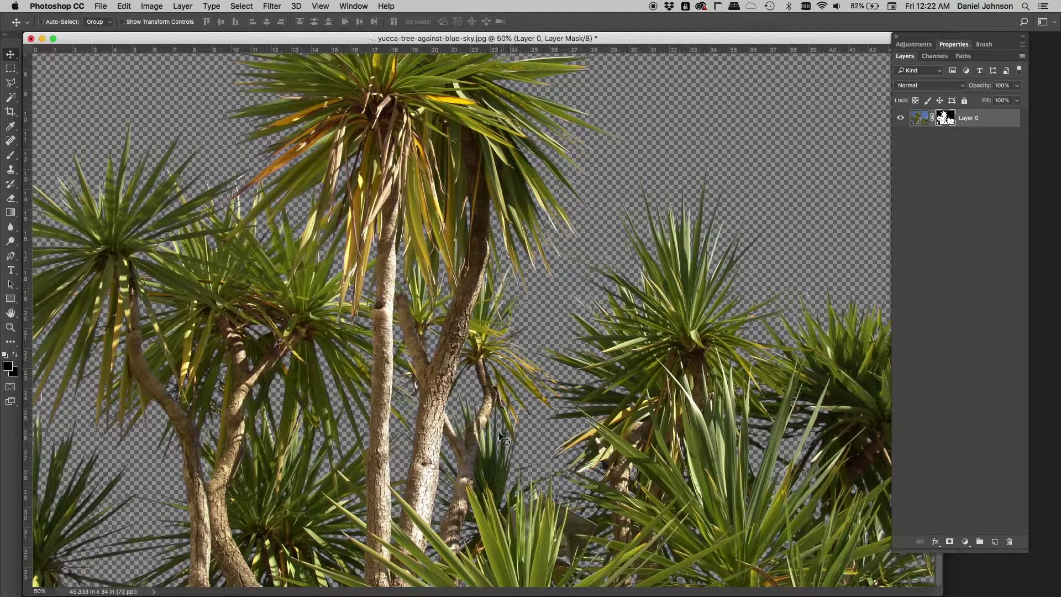
pyautogui.click(942, 62)
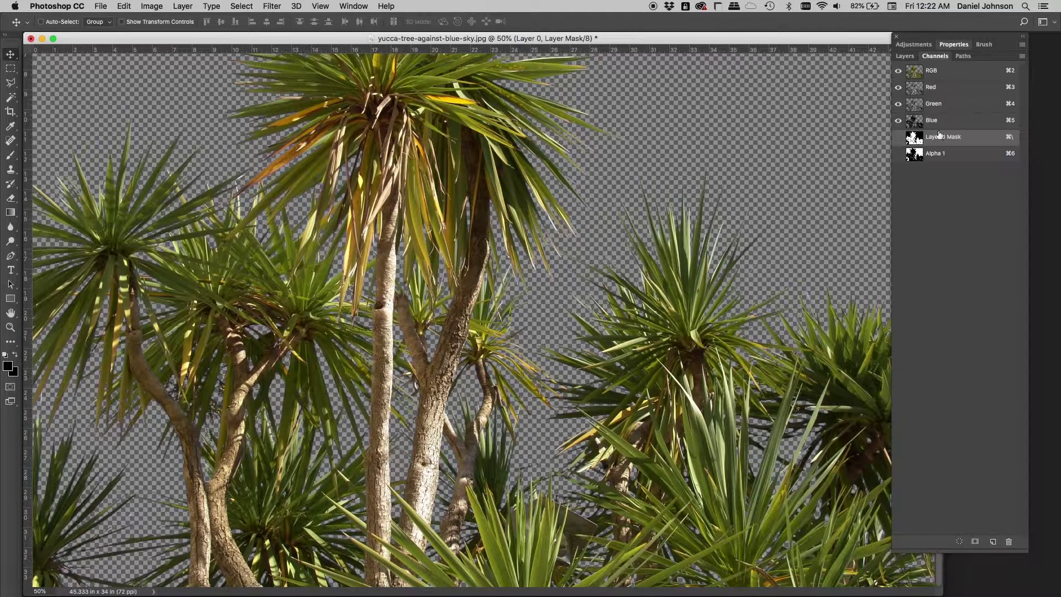
pyautogui.click(905, 56)
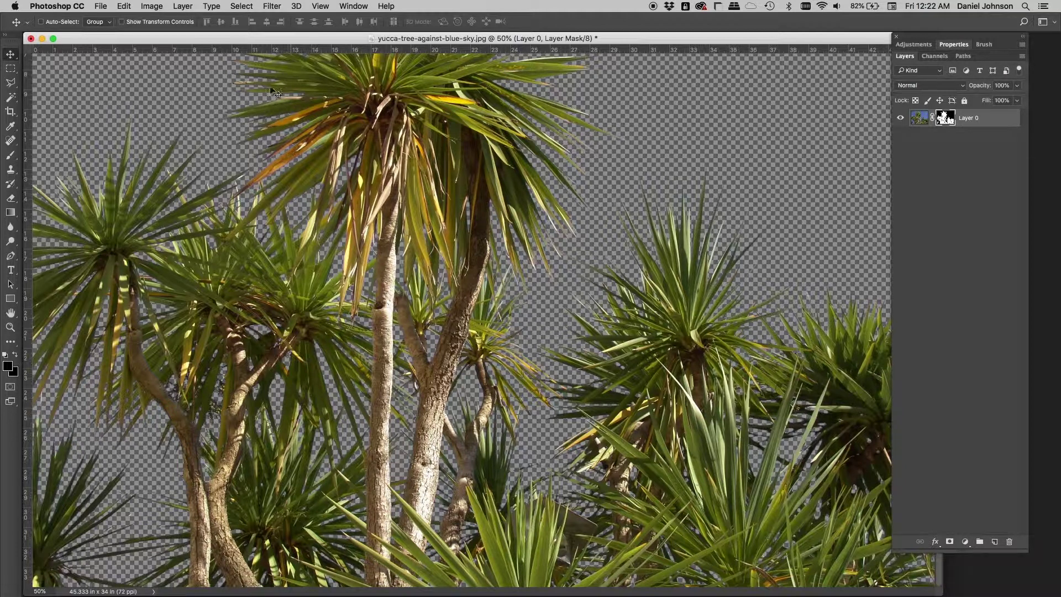
# Open the Image menu to reach the Calculations command.
pyautogui.click(152, 7)
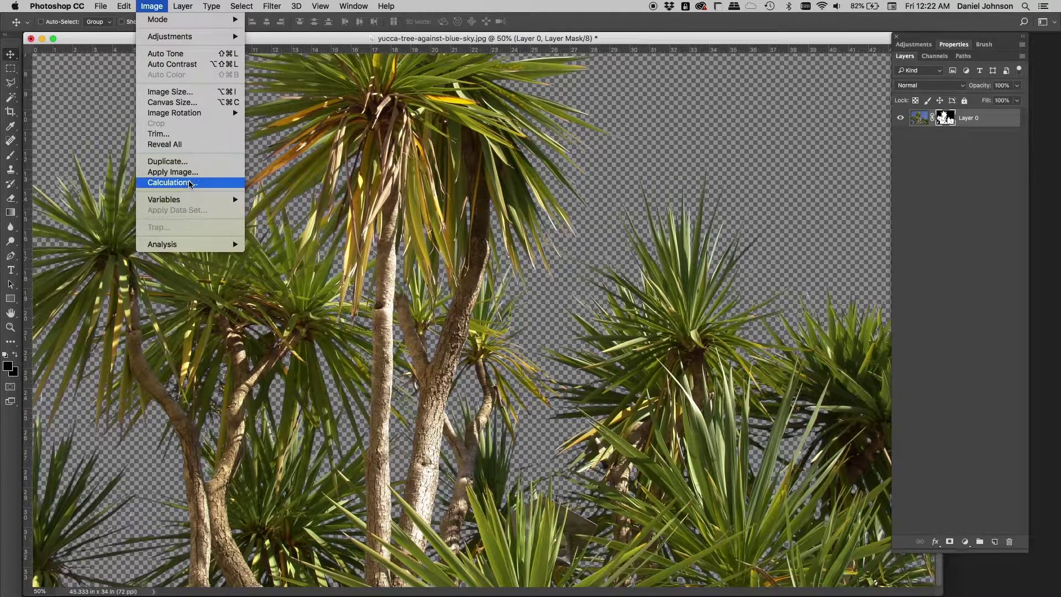